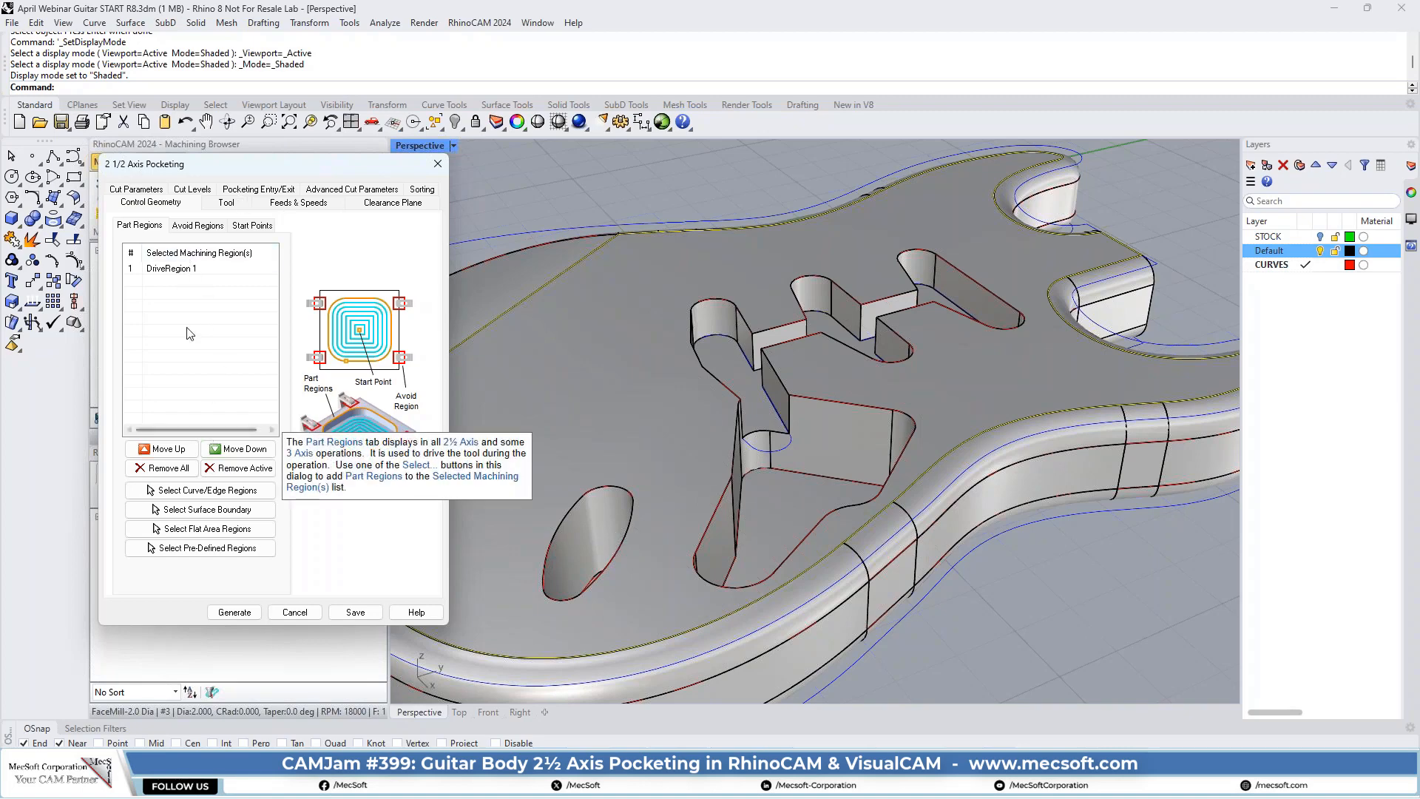
Clear the pocketing operation's machining regions and pick the large control cavity's floor as a flat area region
left_click(177, 472)
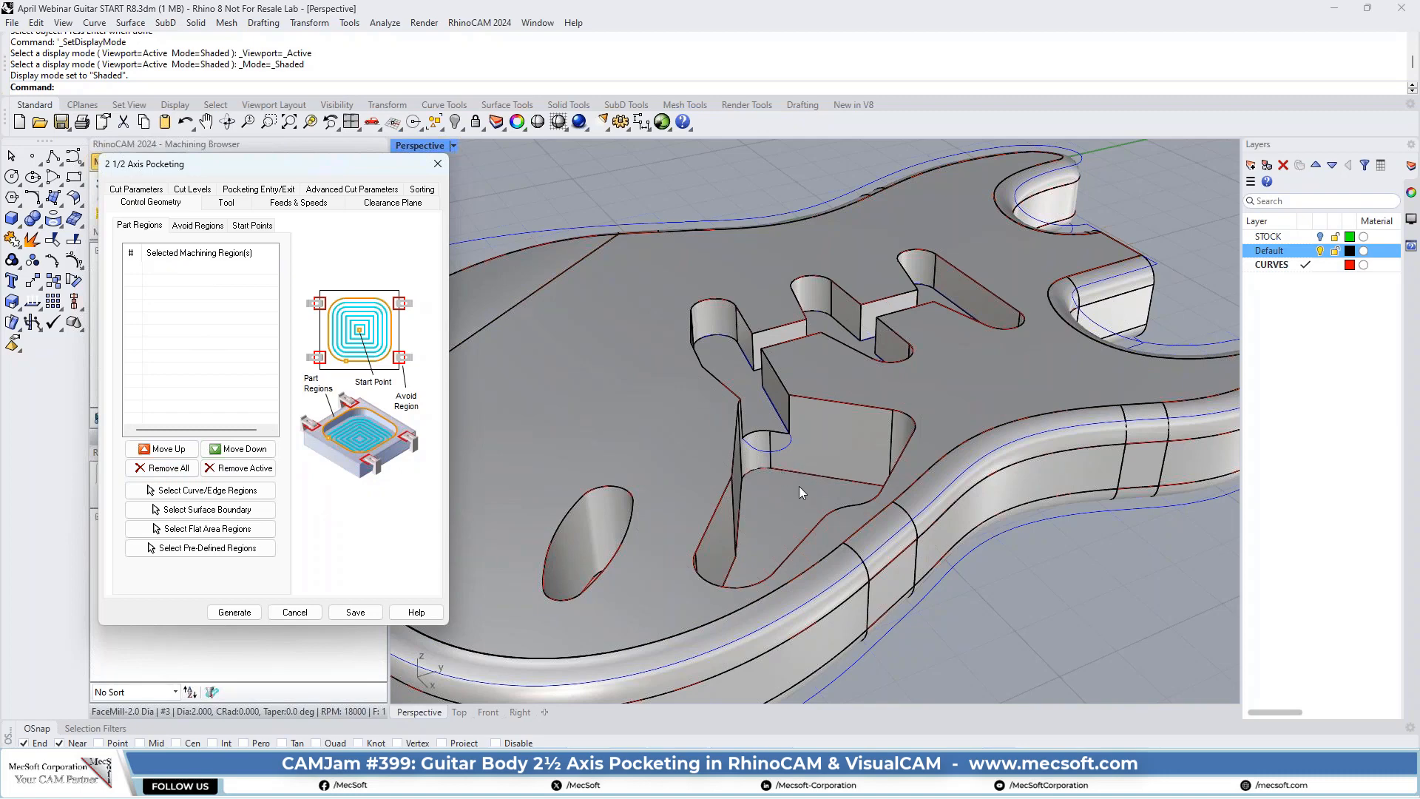
scroll(842, 294, "down", 3)
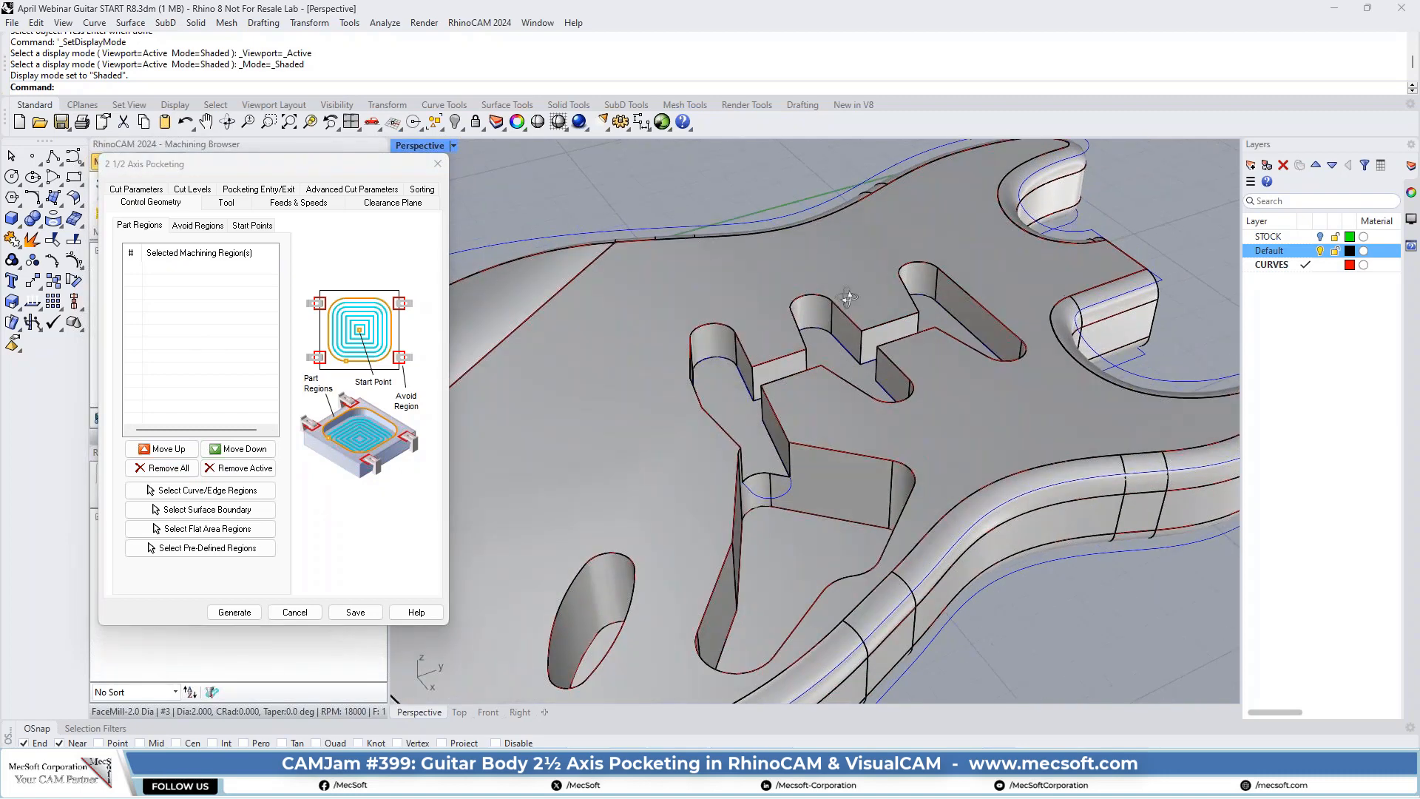
left_click(222, 526)
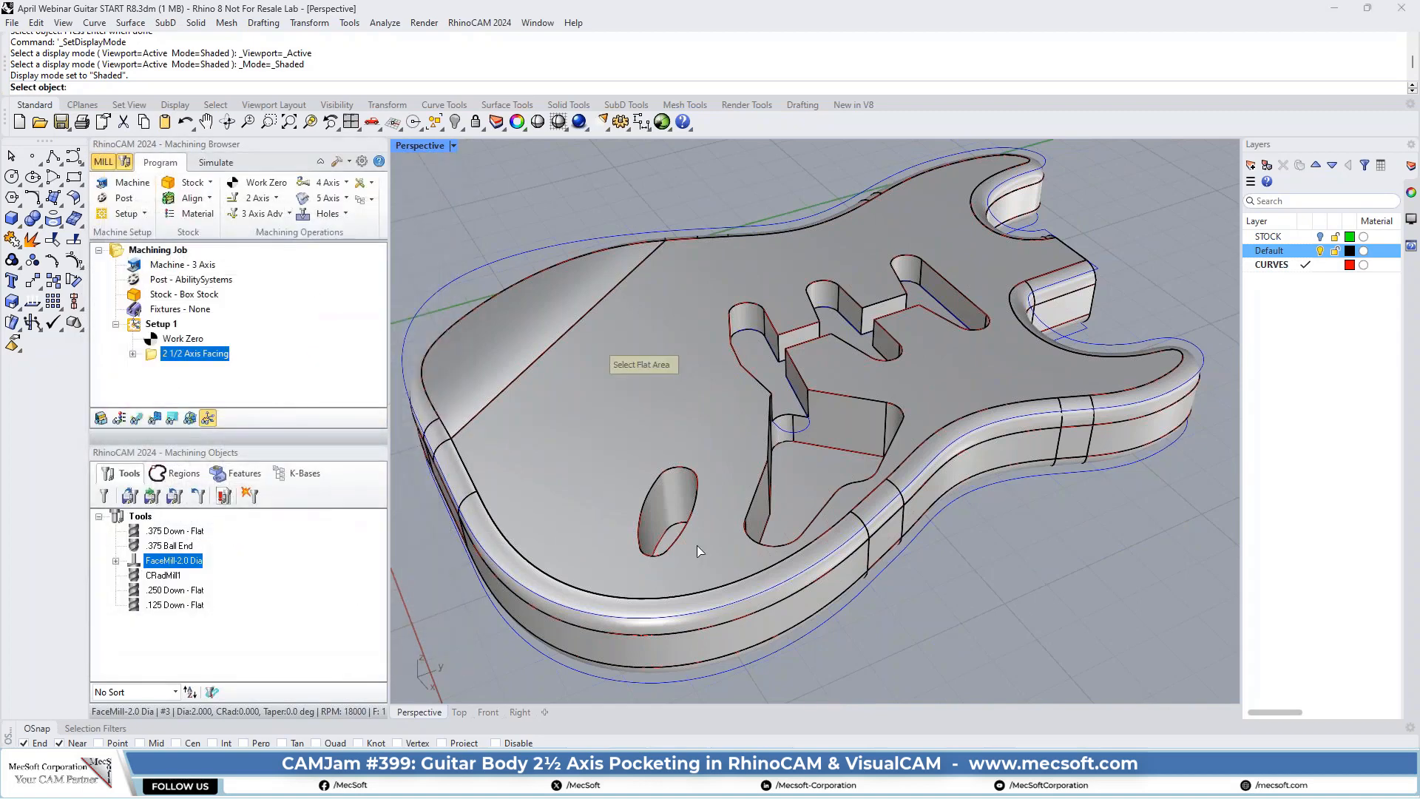
left_click(809, 480)
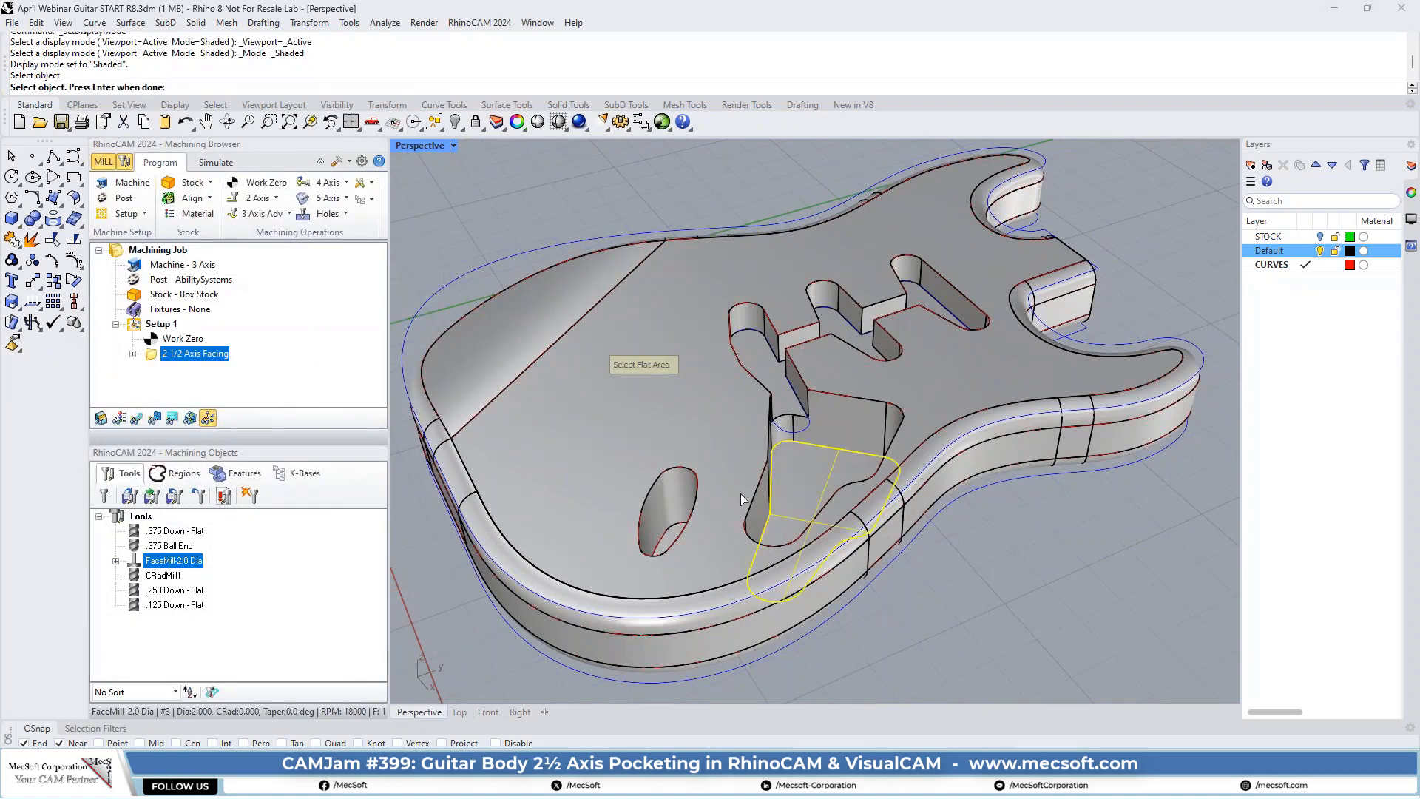
Add the oval pocket's floor as a second flat area region, leaving out the top face, and highlight both regions to check them
left_click(667, 546)
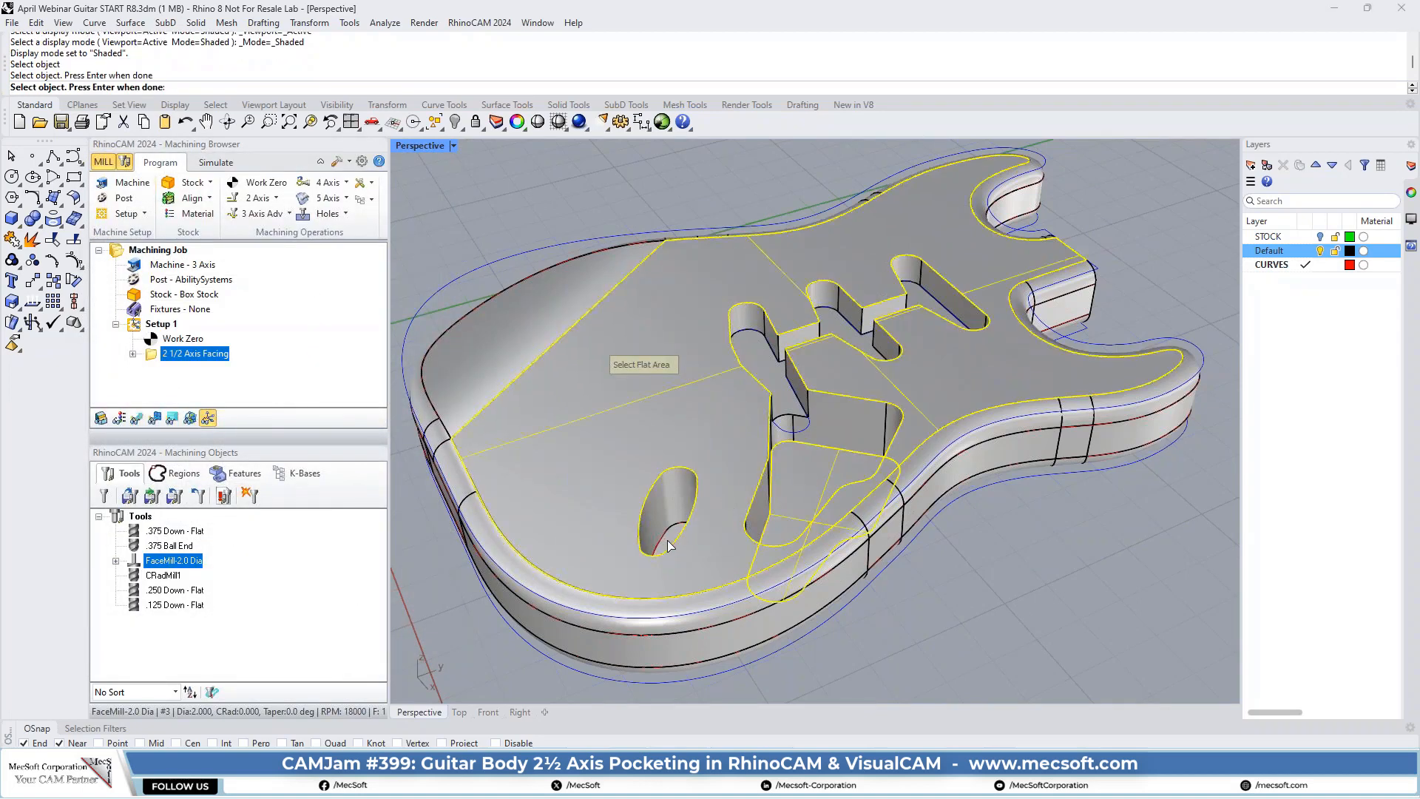
left_click(669, 488)
scroll(660, 540, "up", 6)
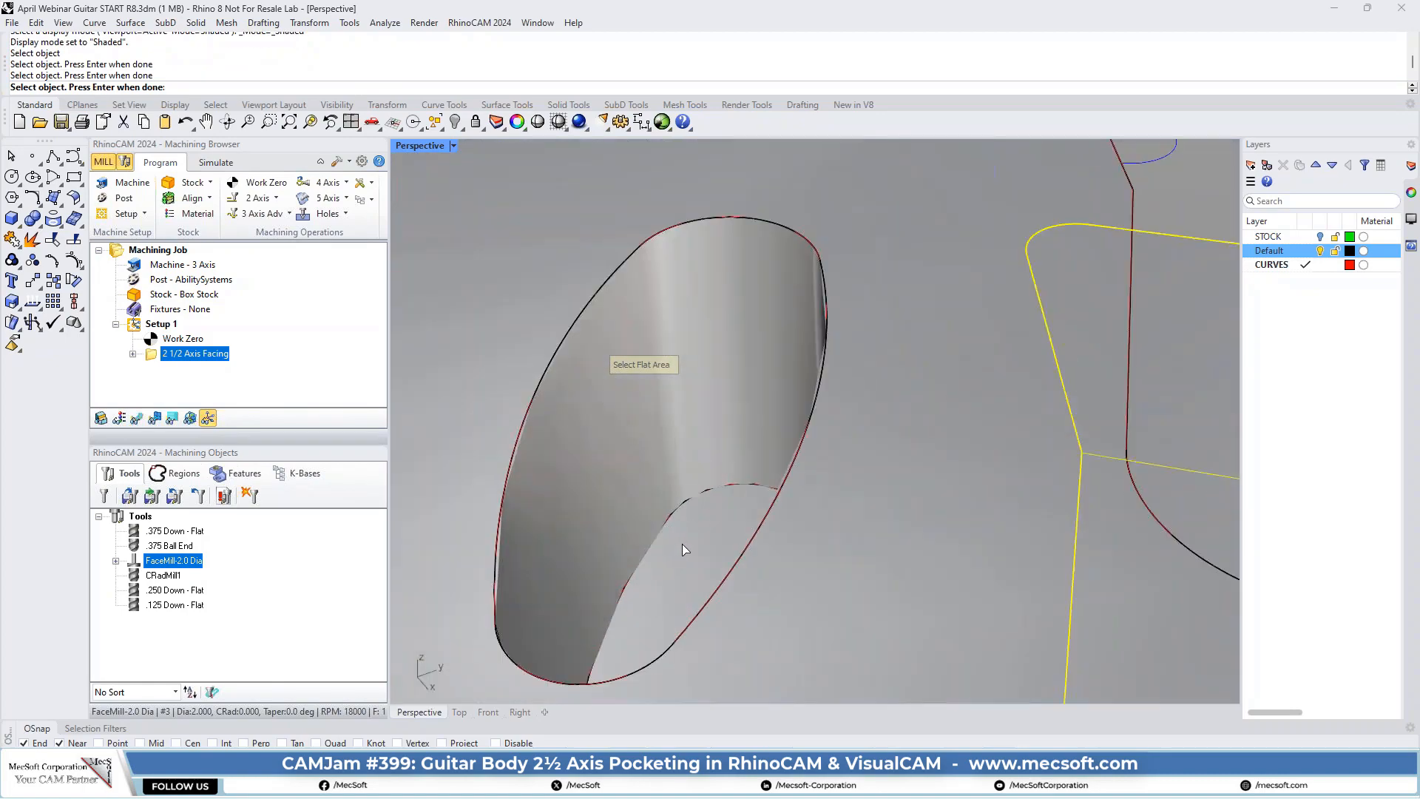
left_click(682, 544)
scroll(666, 488, "down", 6)
key("Return")
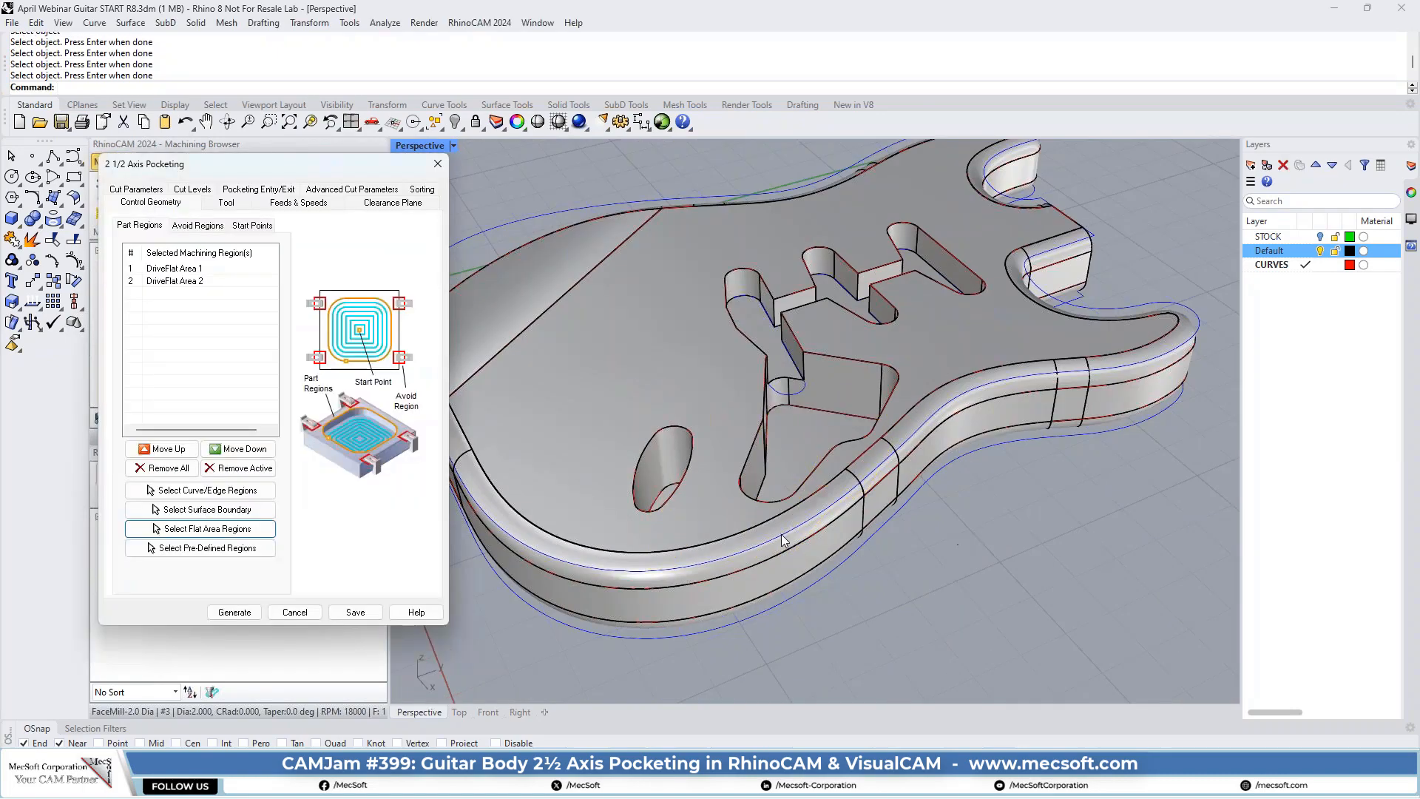
left_click(178, 268)
left_click(181, 281)
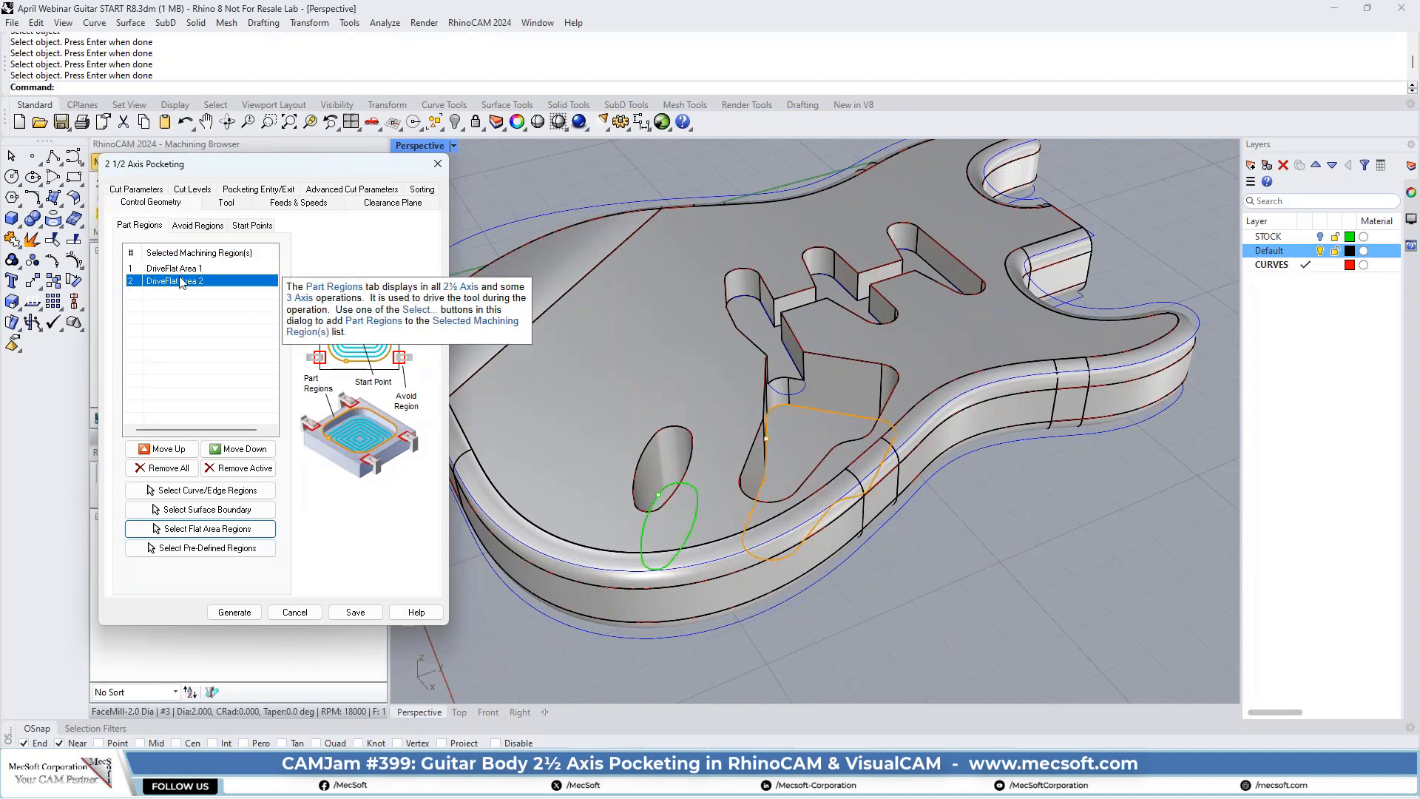
left_click(180, 268)
left_click(182, 281)
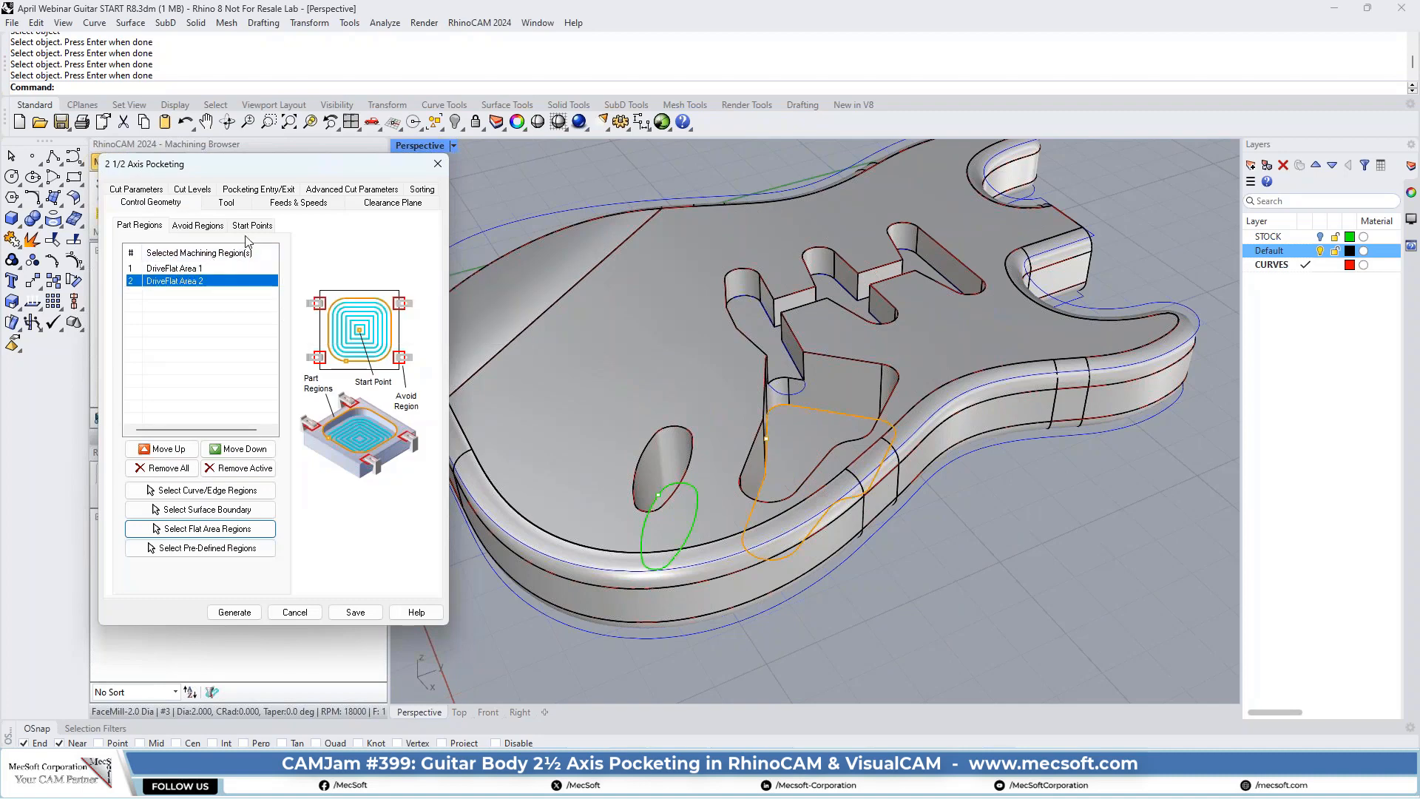
Assign the .375 Down - Flat tool to the pocketing operation and review the feeds and speeds, clearance plane and cut parameters
left_click(228, 205)
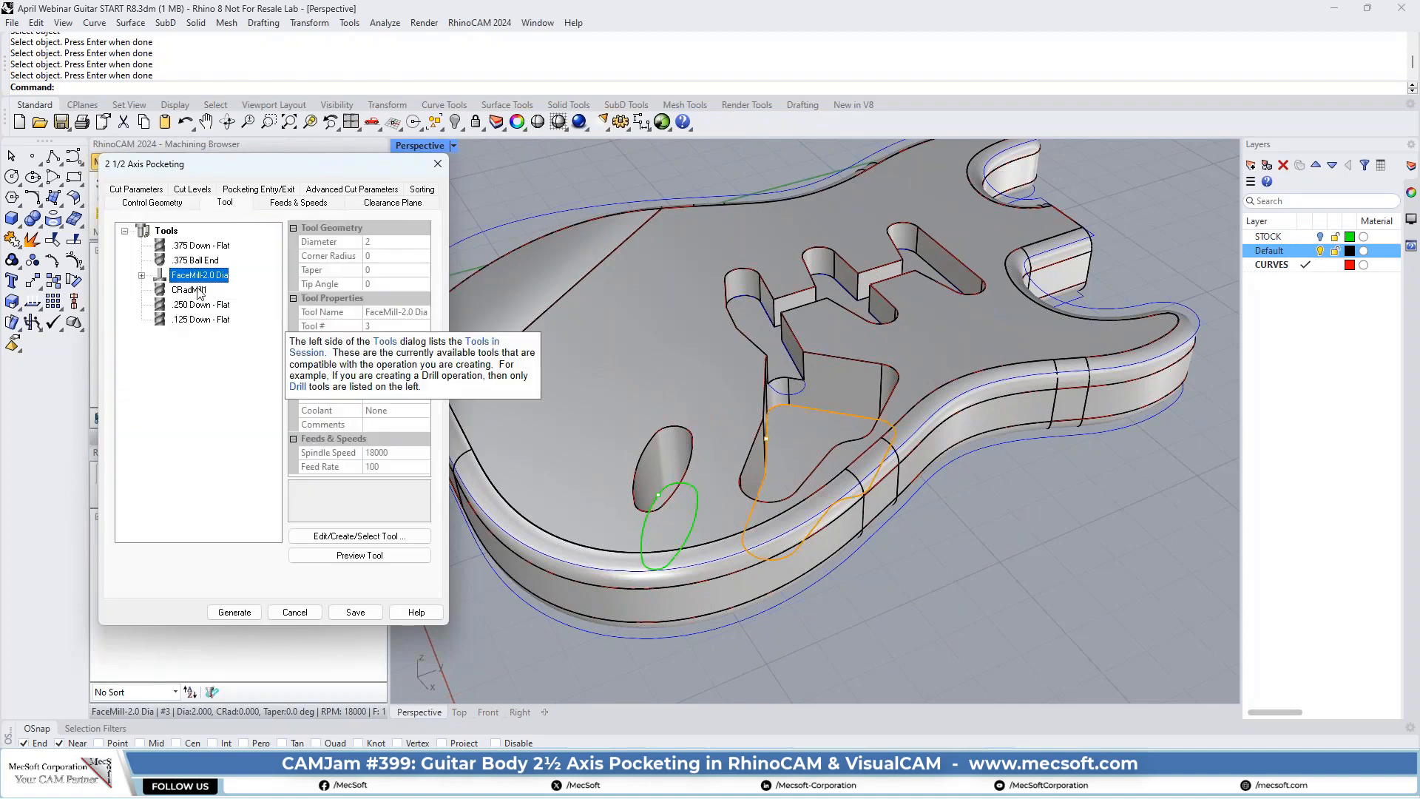
left_click(194, 246)
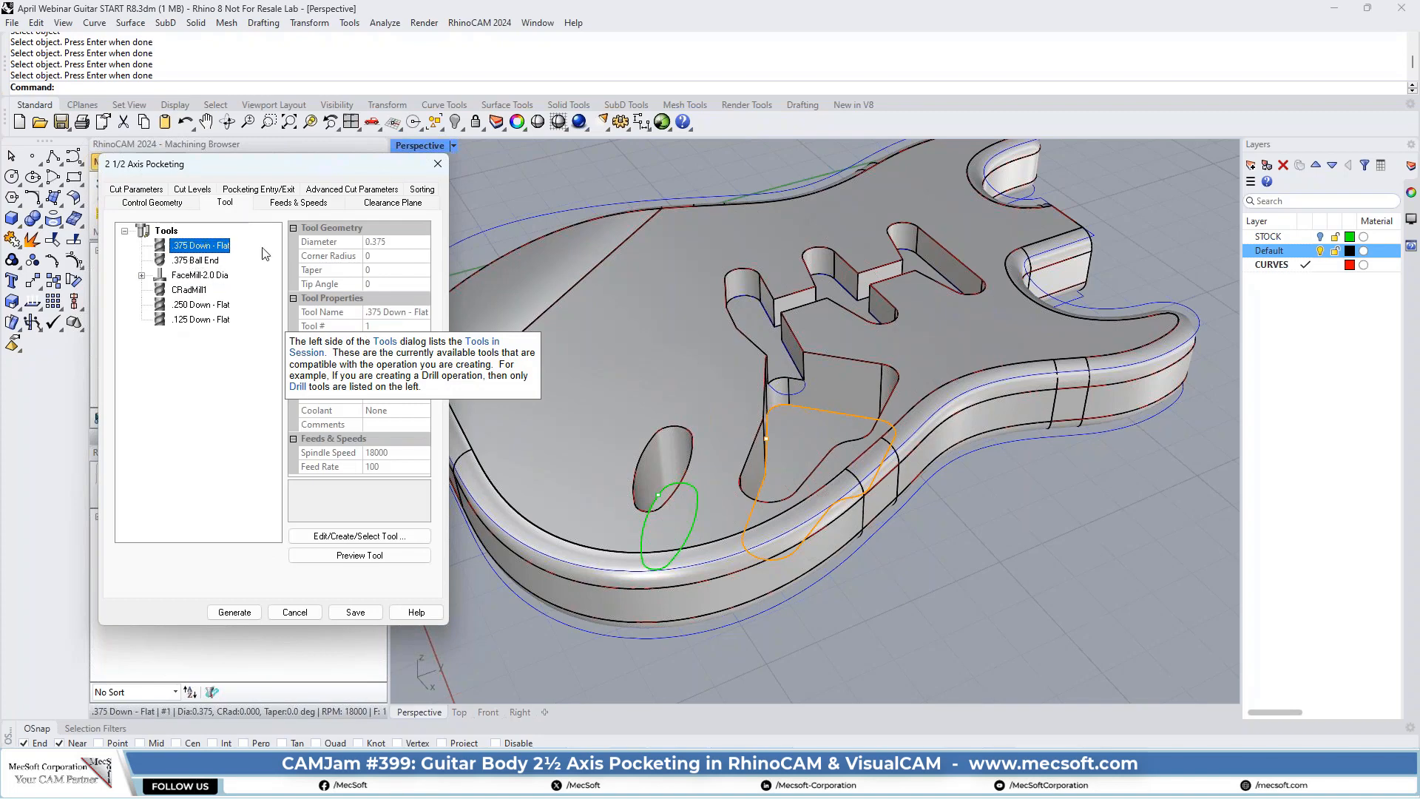
left_click(283, 204)
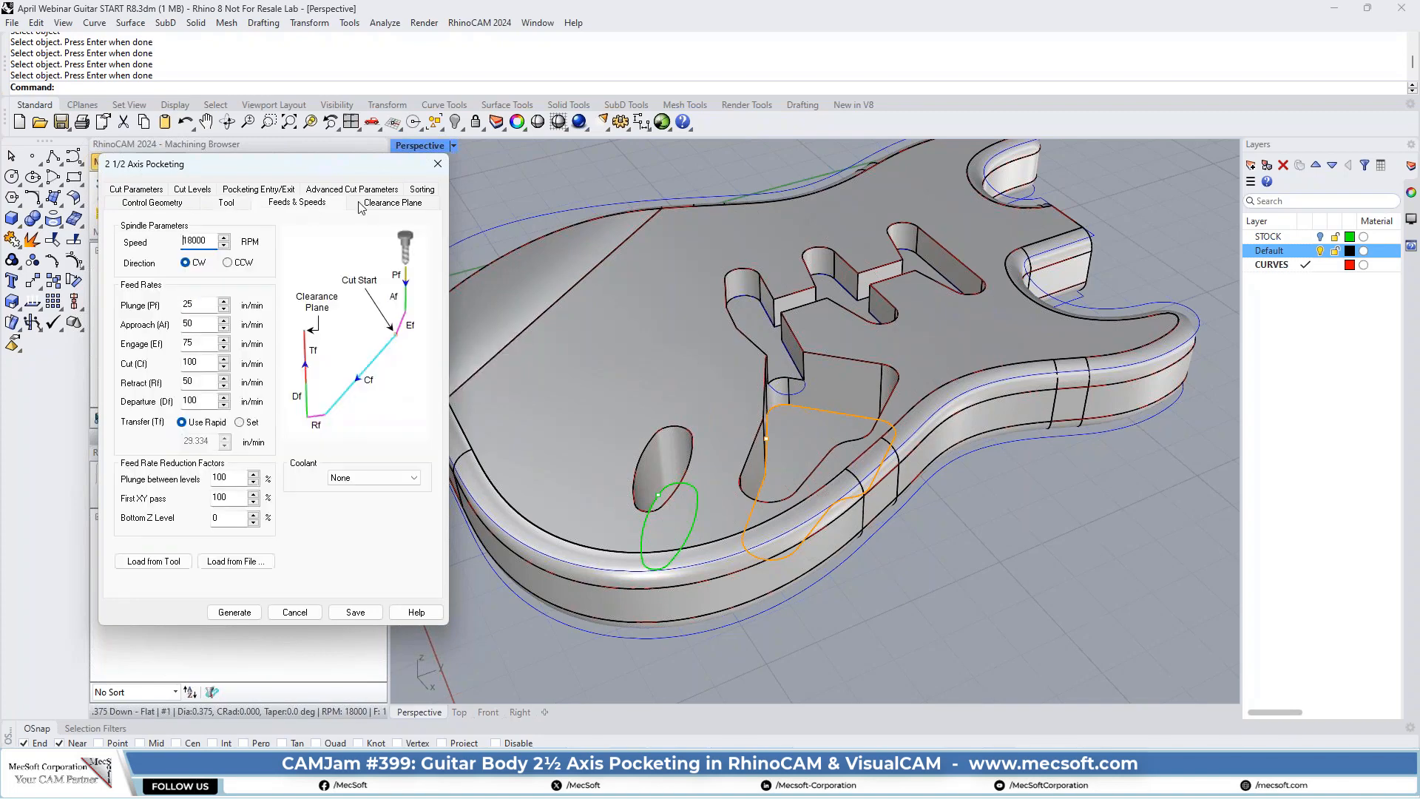
left_click(367, 204)
left_click(143, 191)
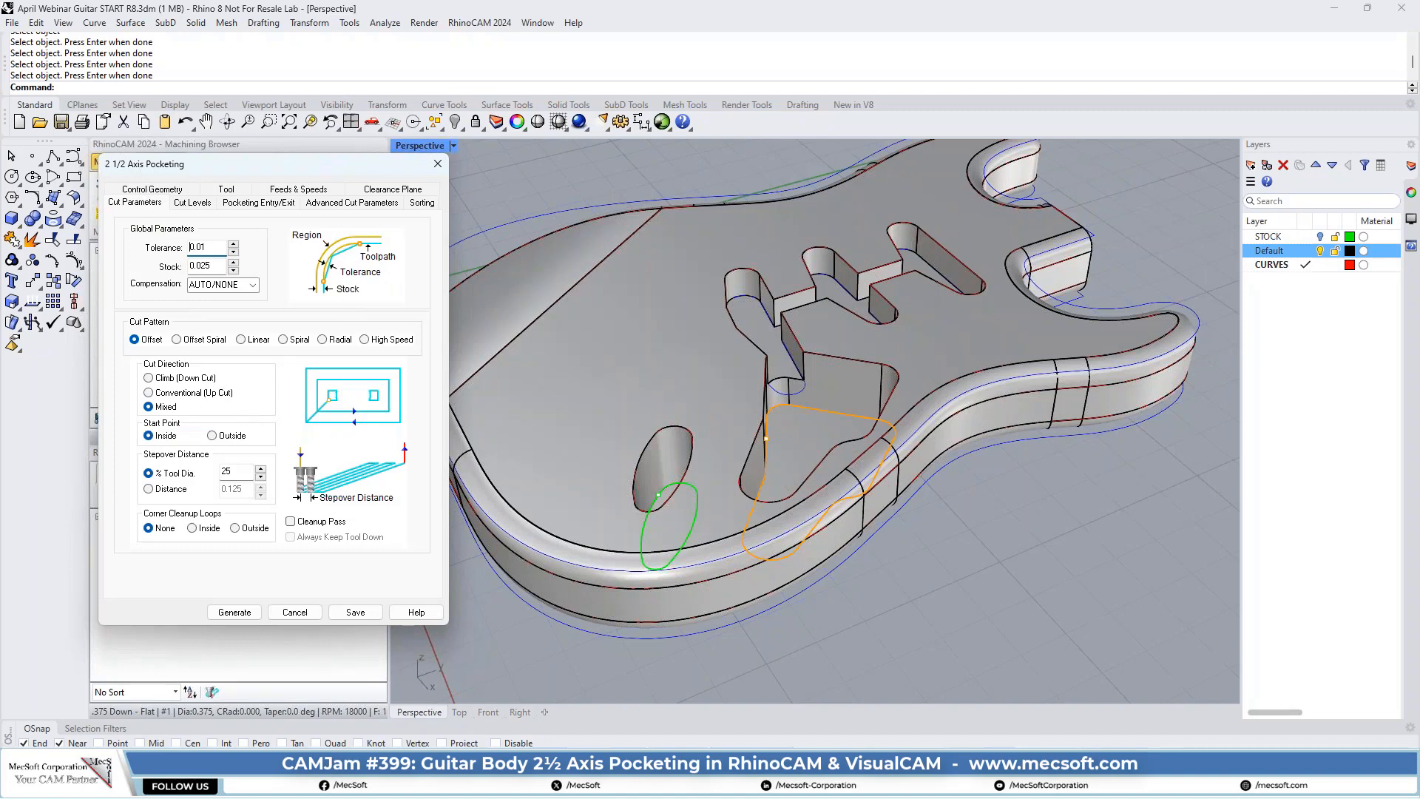
mouse_move(208, 268)
double_click(199, 247)
Set the cut geometry location to At Bottom and define a total cut depth of 1.5 from the body's top to the cavity floor
left_click(195, 205)
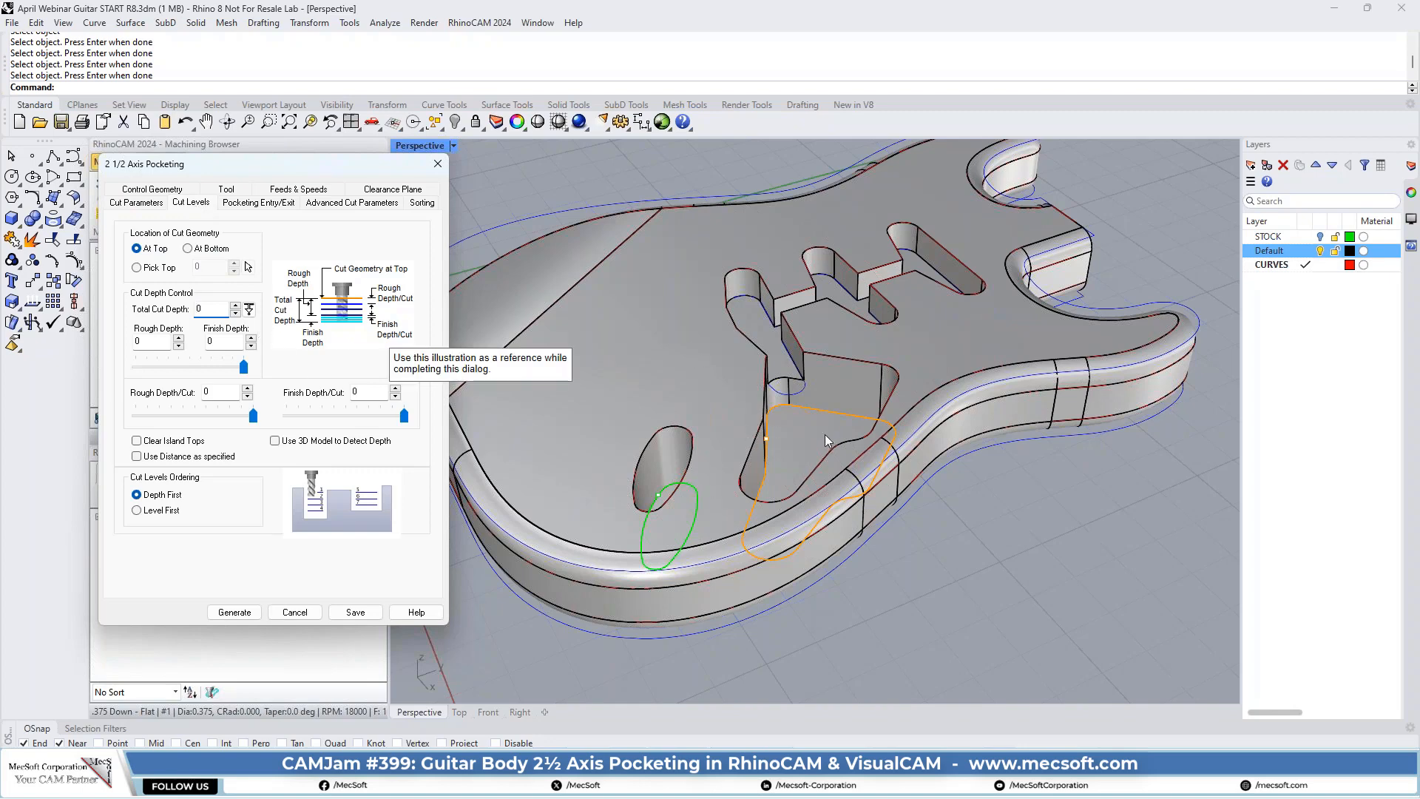
left_click(204, 250)
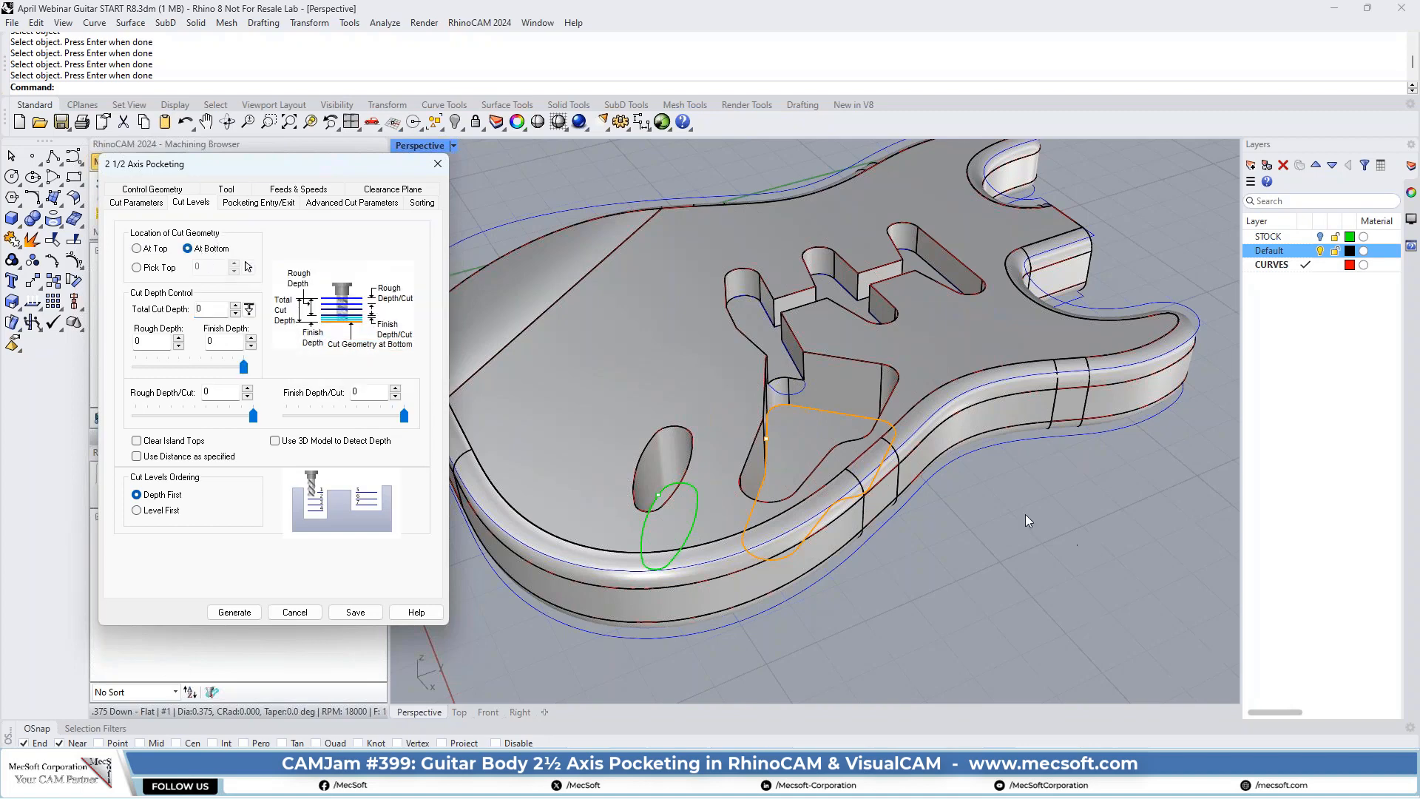
scroll(920, 441, "up", 5)
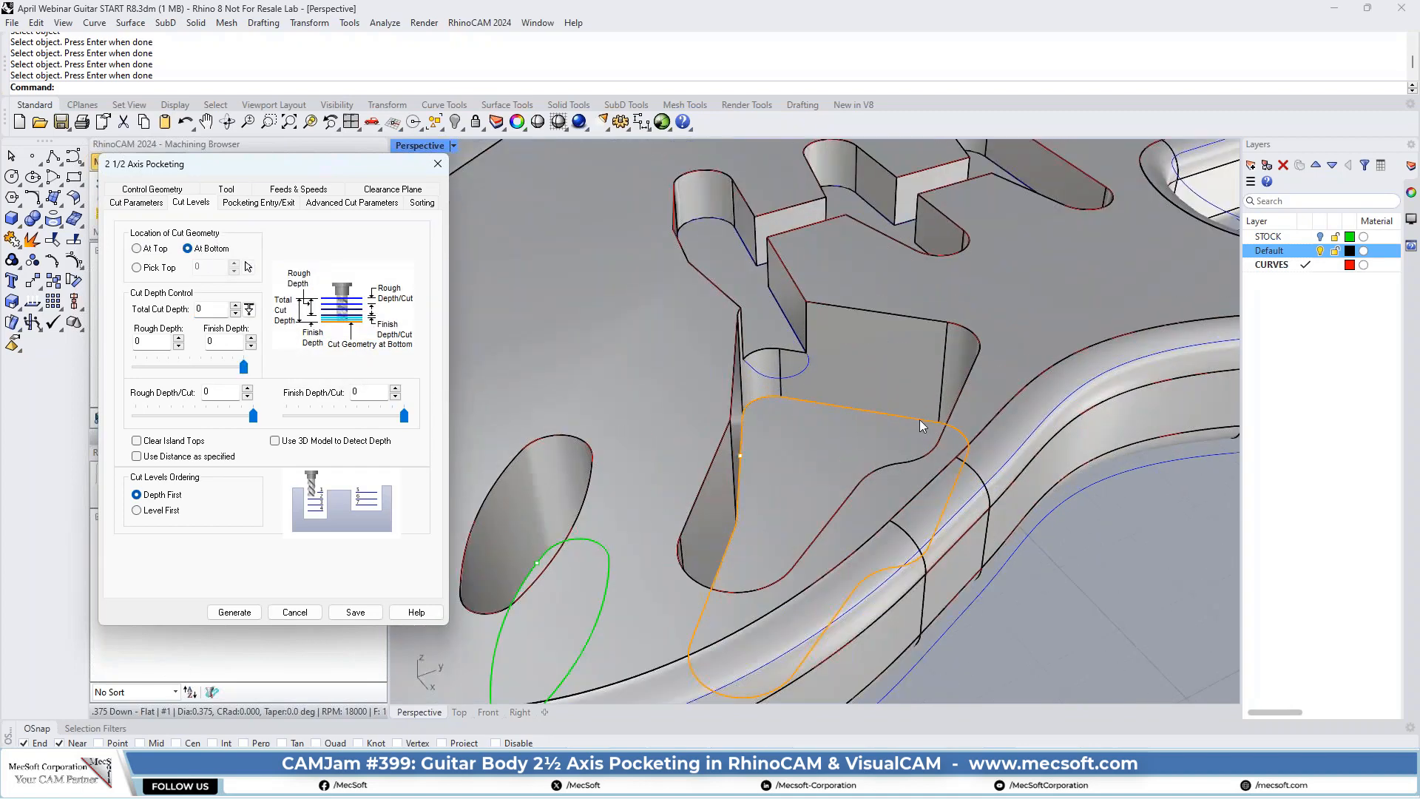
left_click(250, 309)
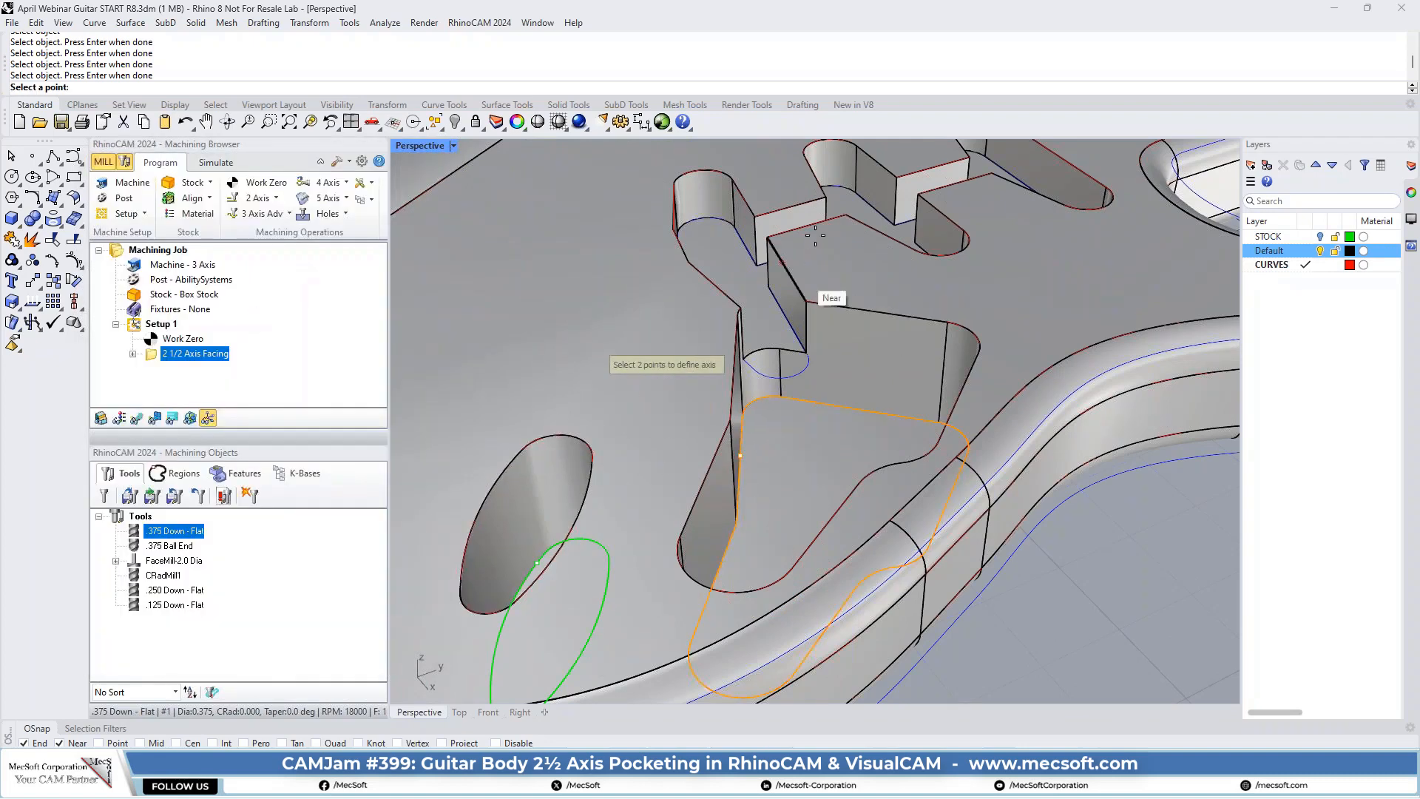
left_click(676, 189)
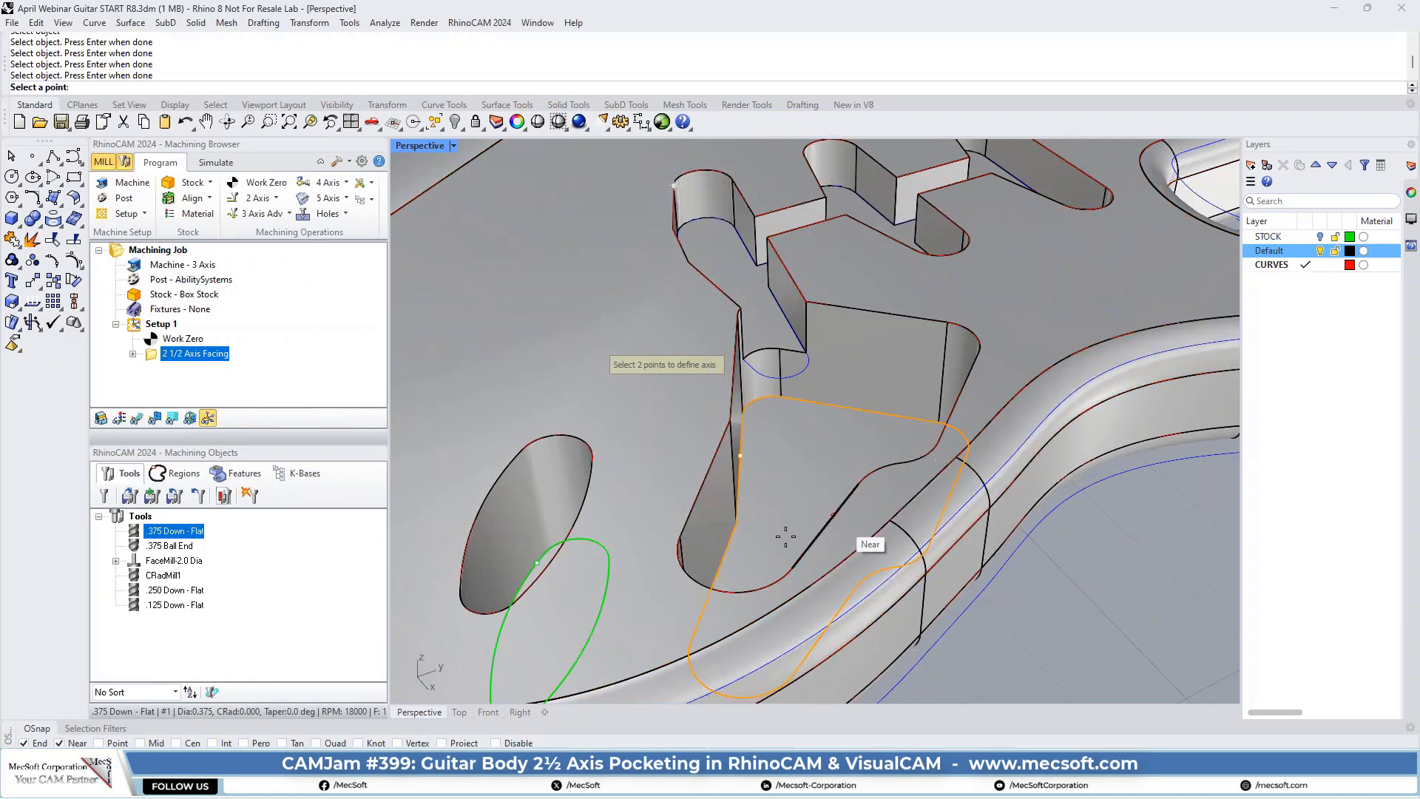
left_click(993, 175)
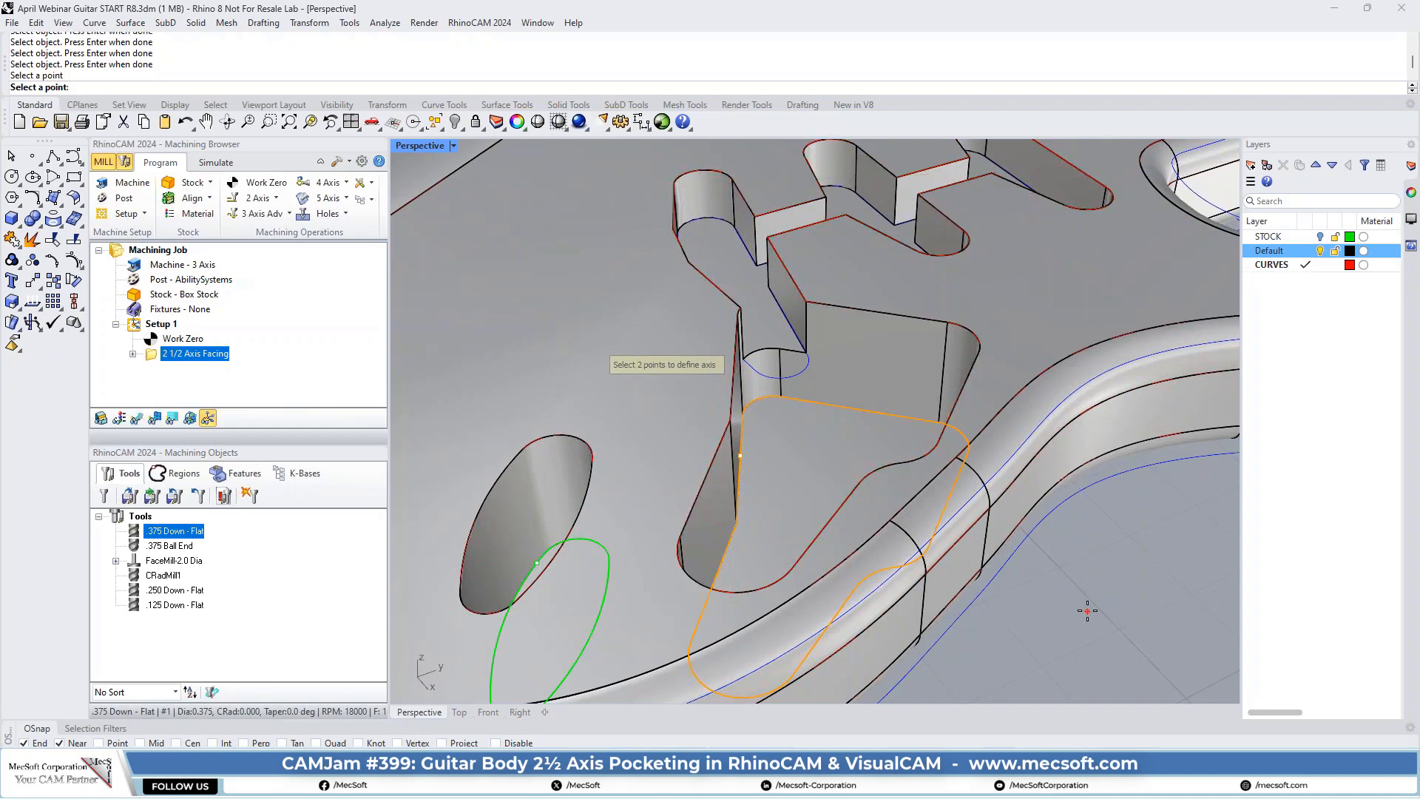
left_click(778, 397)
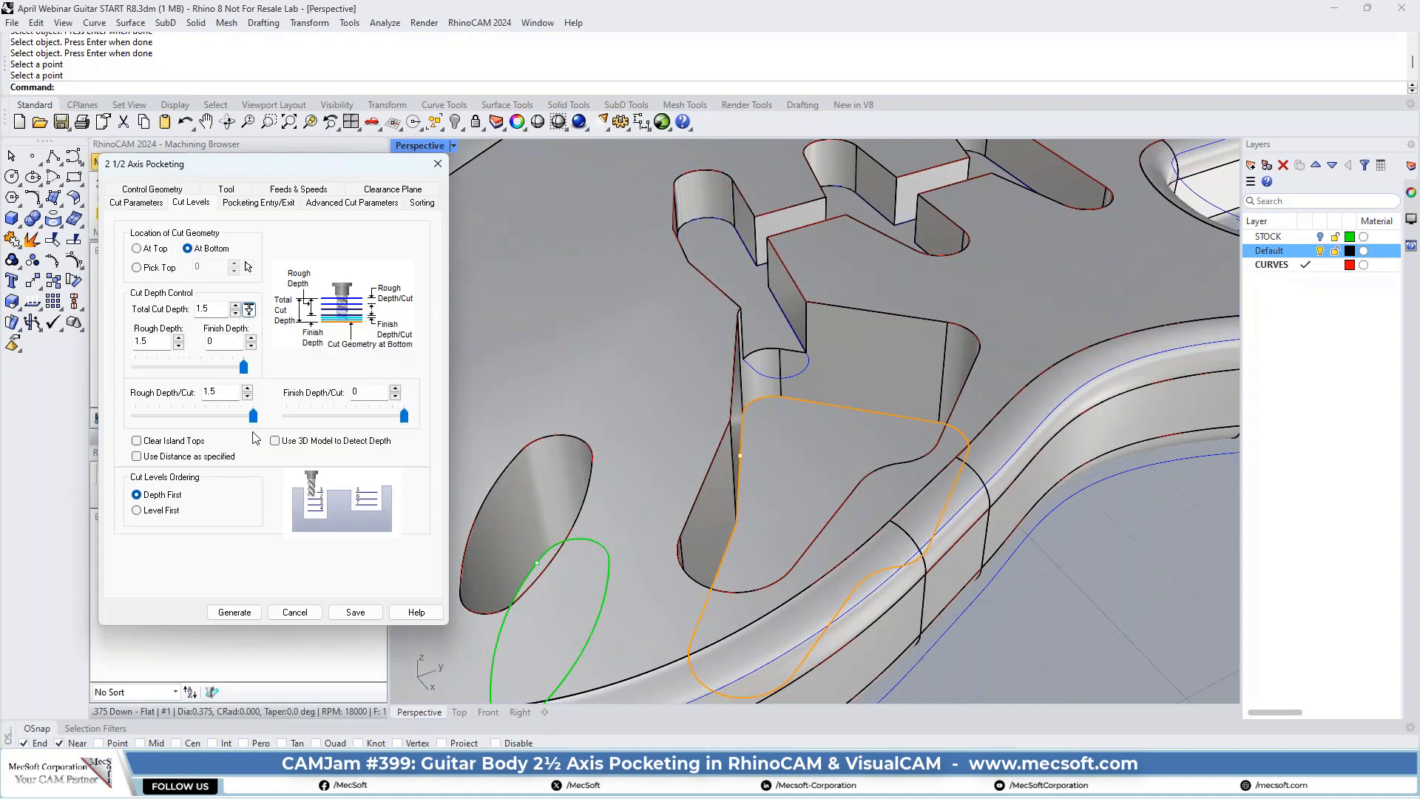
Set a smaller rough depth per cut, check the entry/exit and advanced cut parameters, and generate the pocketing toolpath
left_click_drag(223, 392, 197, 393)
type("0")
left_click(250, 208)
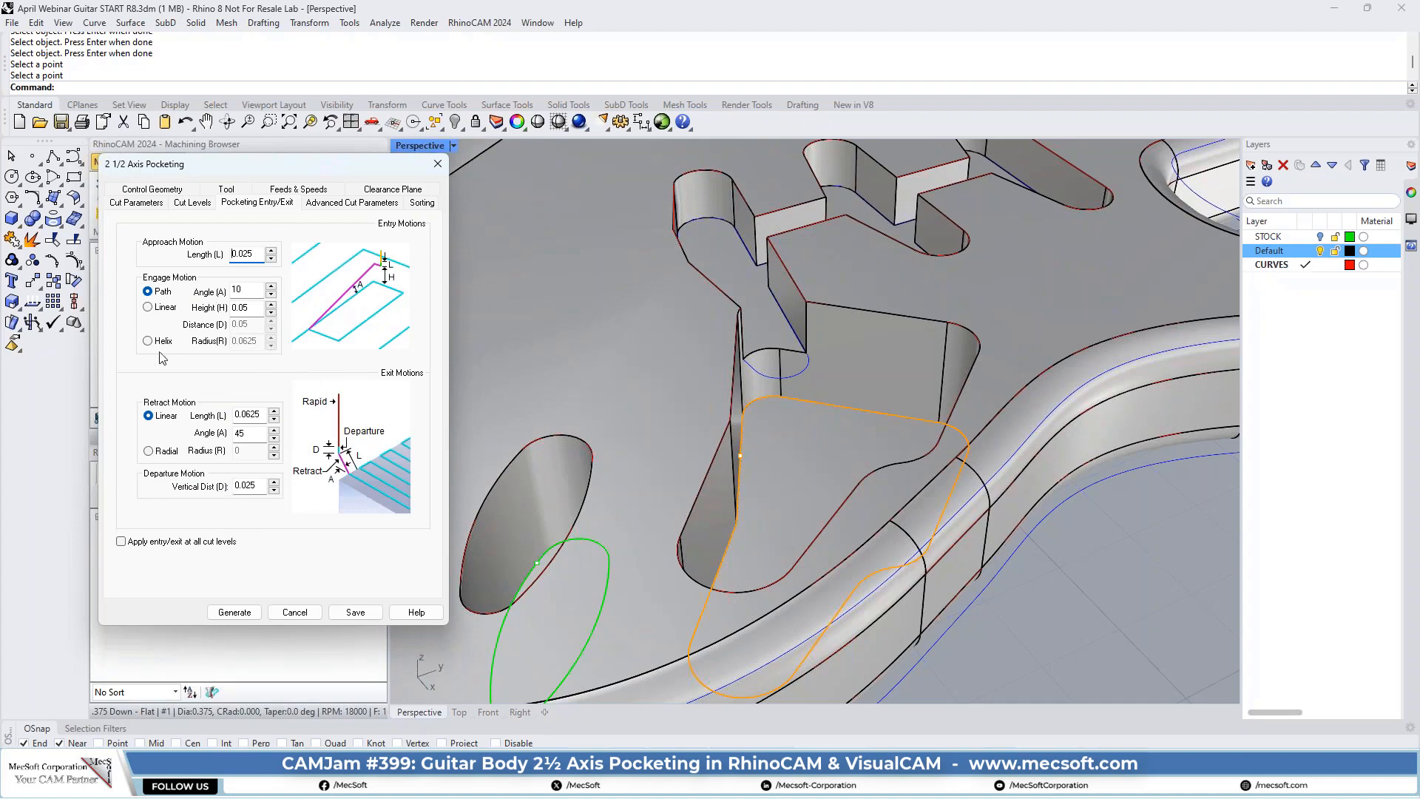
left_click(342, 204)
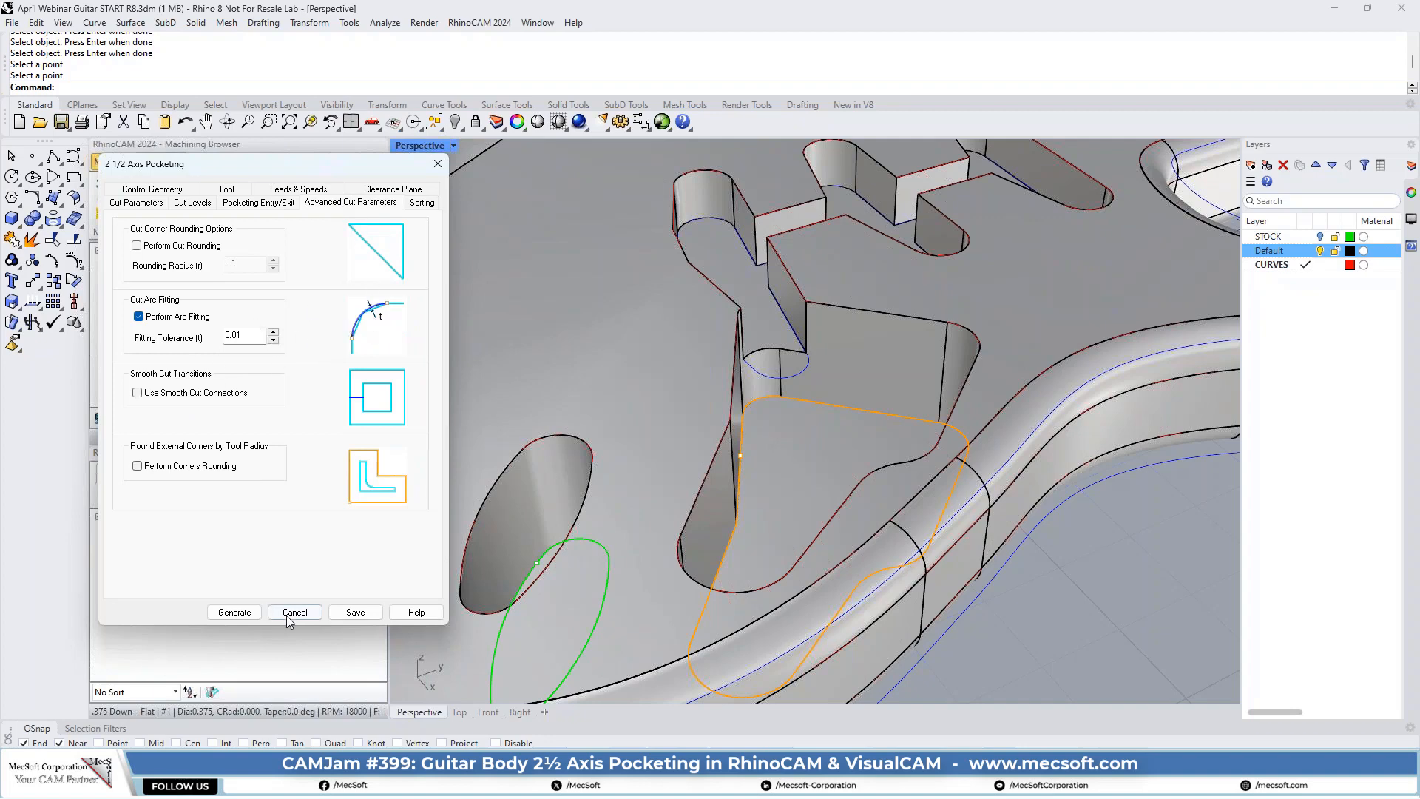
left_click(235, 612)
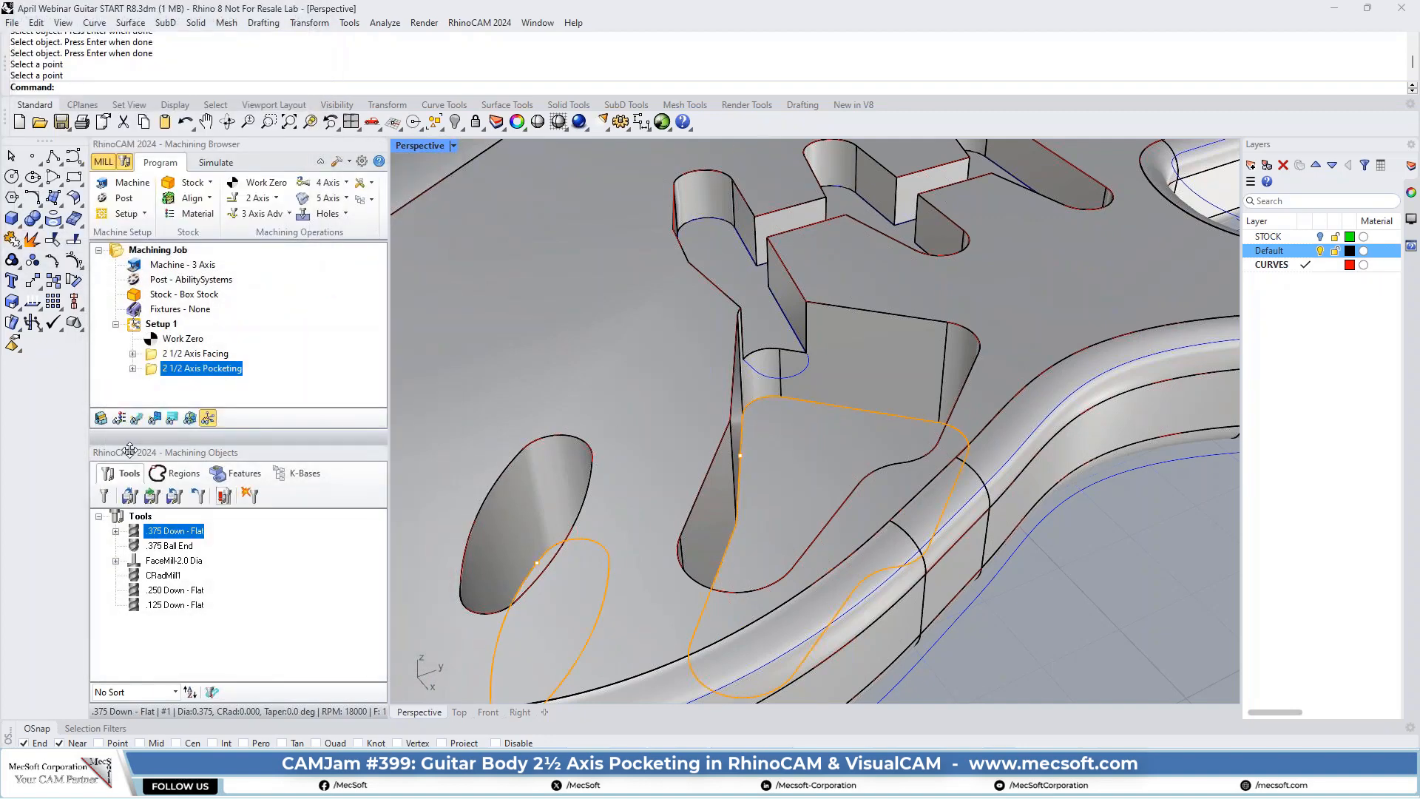
Display the pocketing toolpath through the part and examine its cut levels in both pockets from the side and above
left_click(136, 417)
right_click_drag(728, 434, 756, 441)
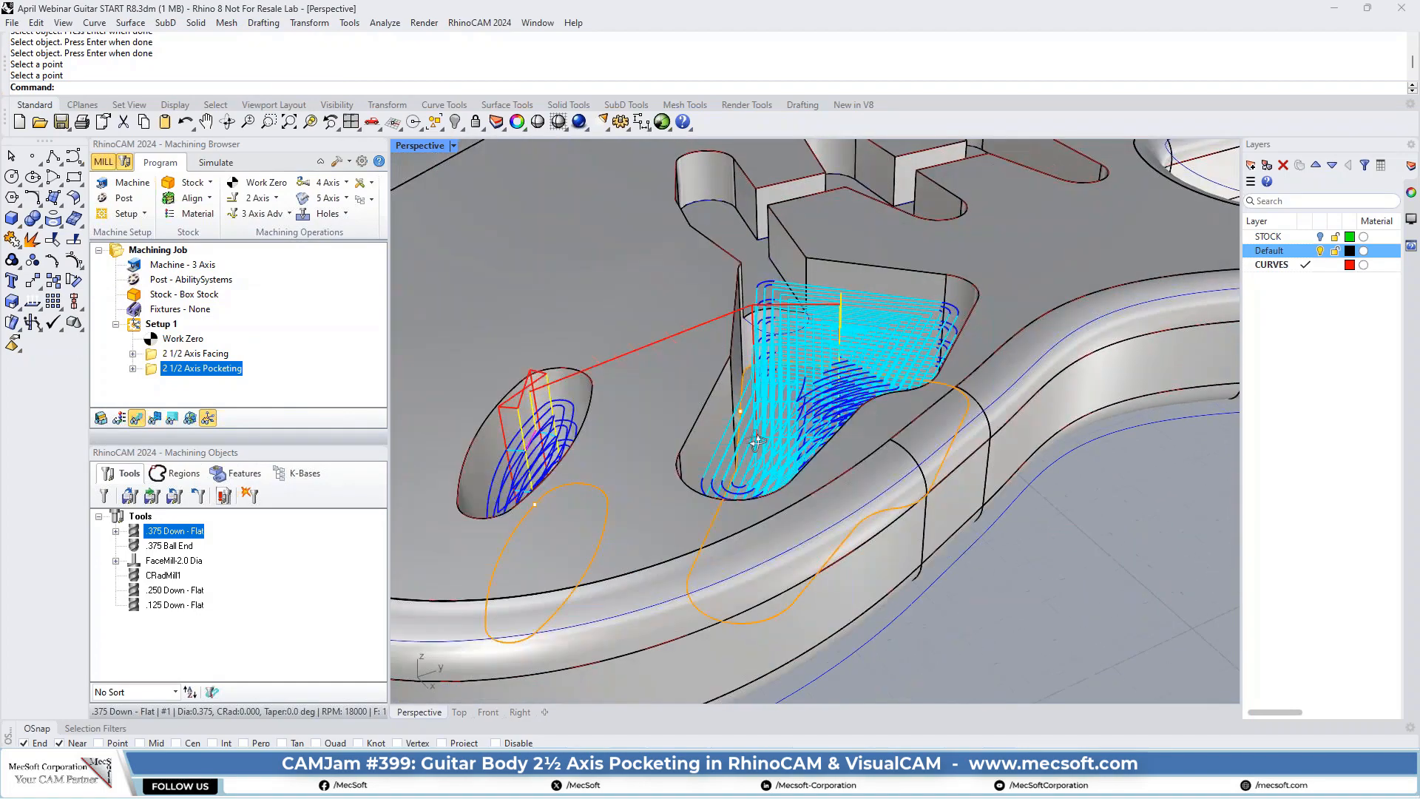
left_click(154, 419)
right_click_drag(862, 470, 812, 415)
scroll(696, 307, "up", 4)
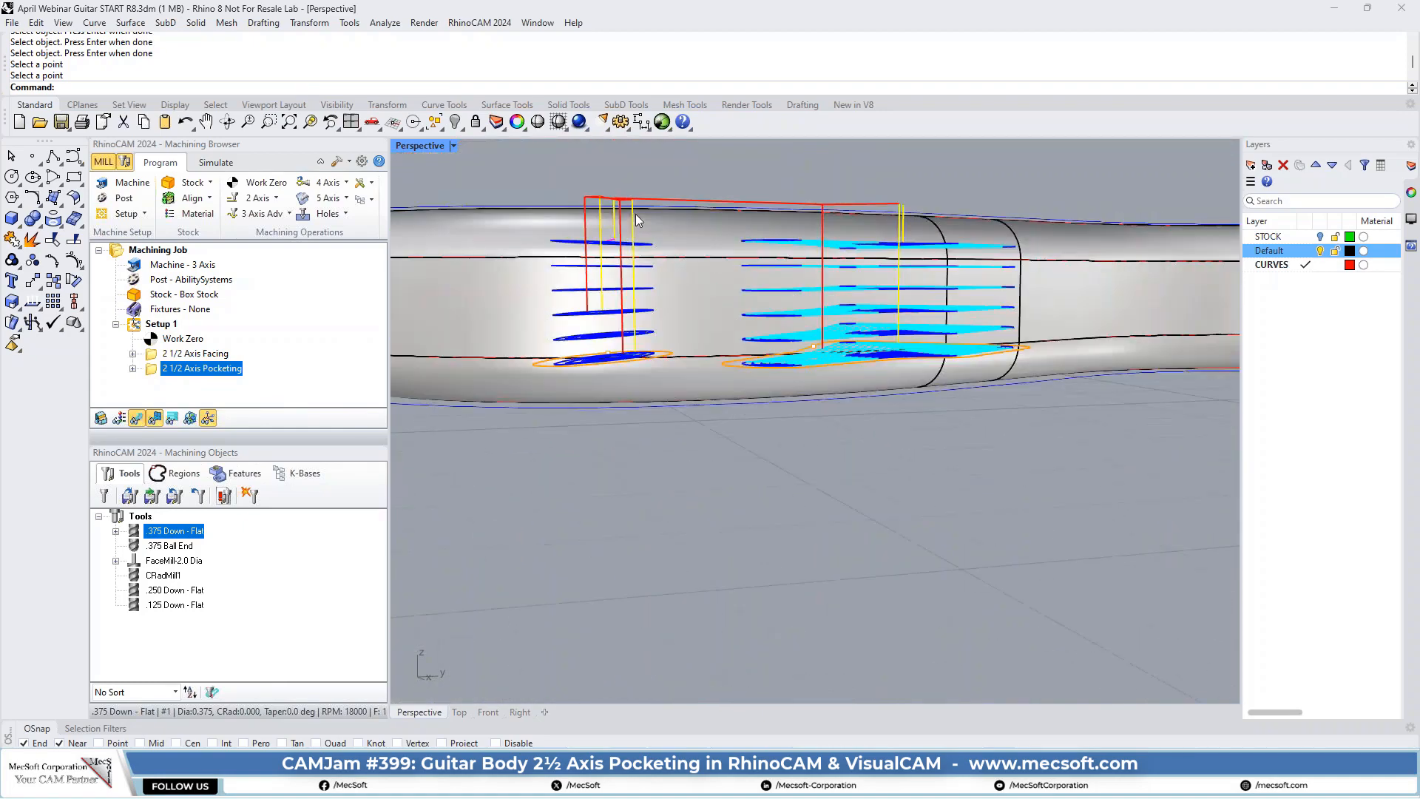
scroll(637, 214, "up", 3)
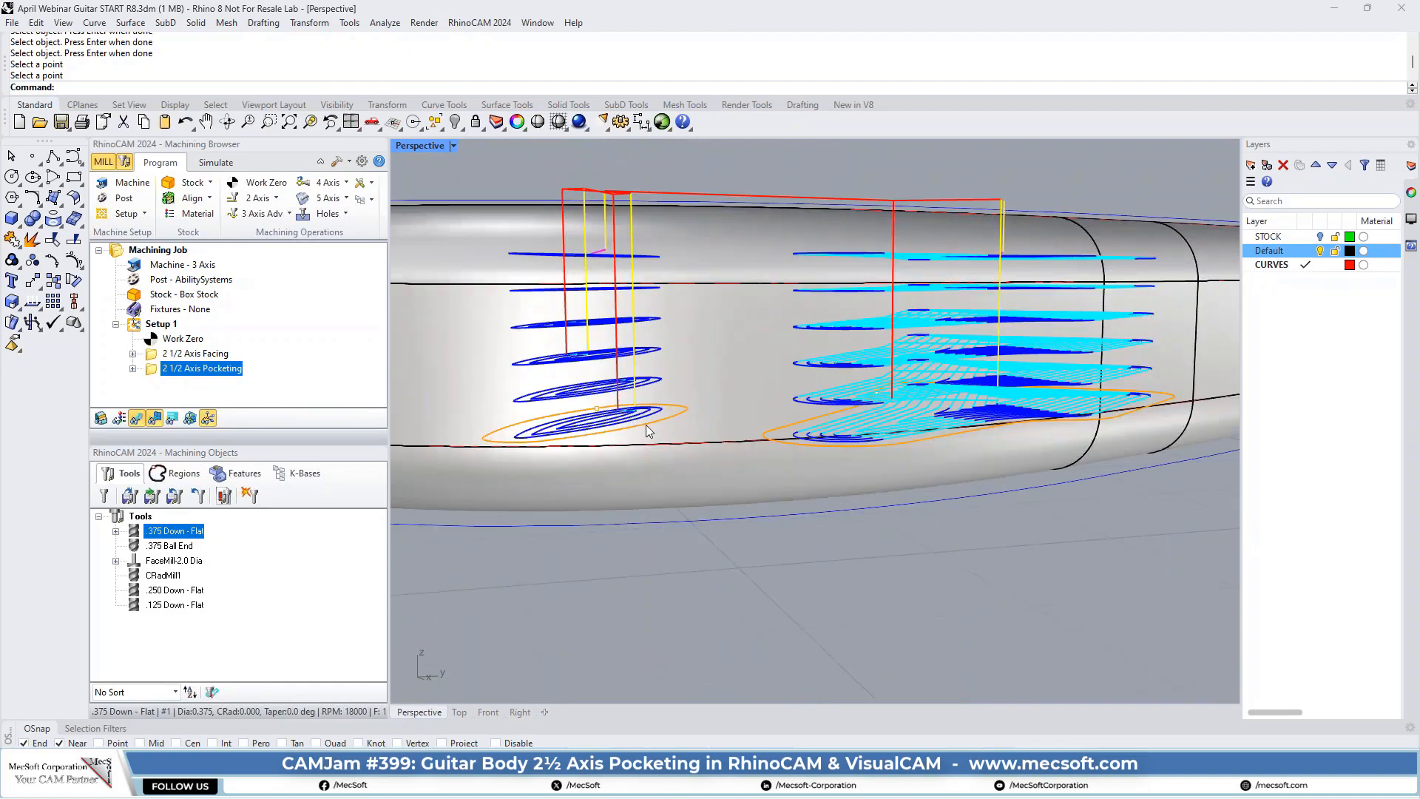
right_click_drag(837, 332, 827, 389)
scroll(771, 345, "down", 5)
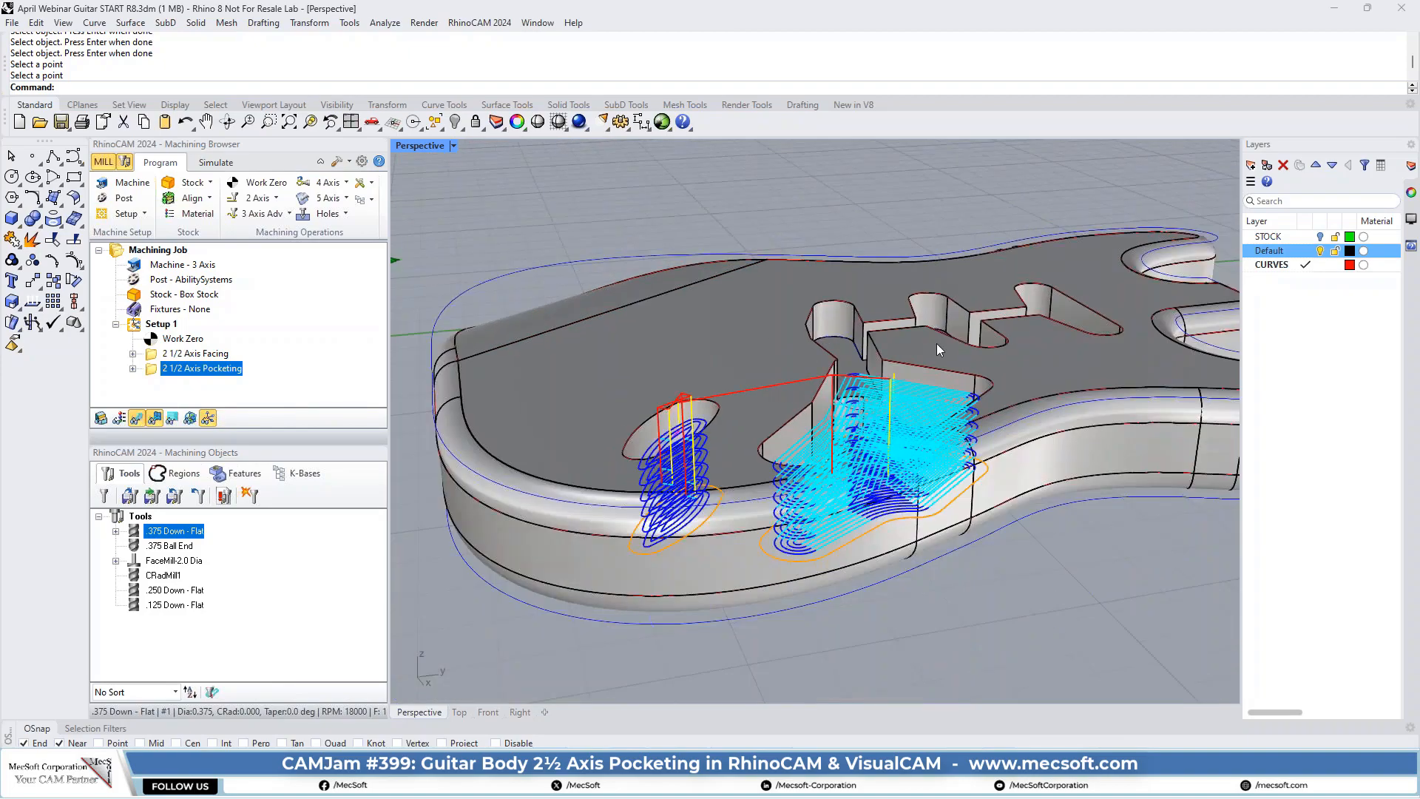
right_click_drag(937, 343, 922, 379)
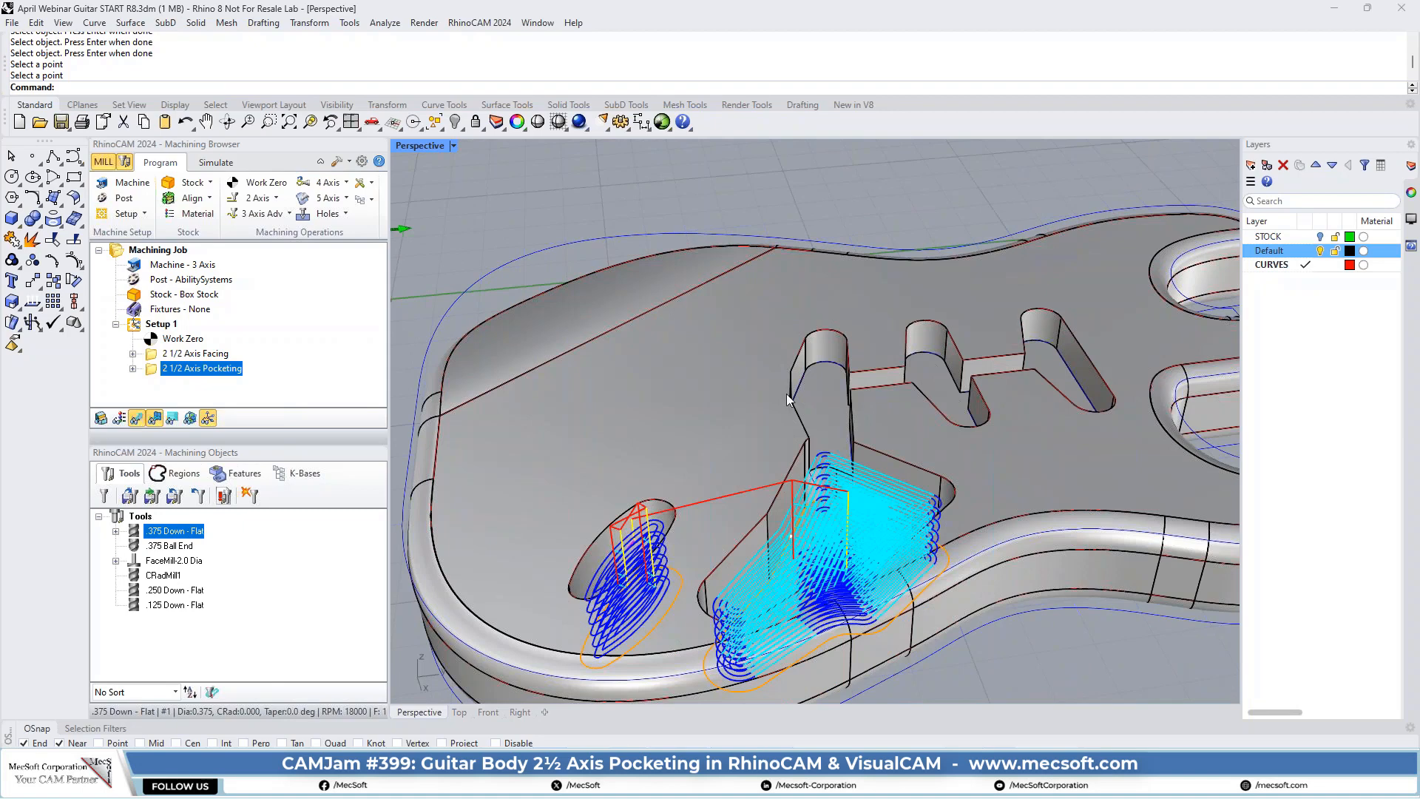
scroll(650, 359, "down", 3)
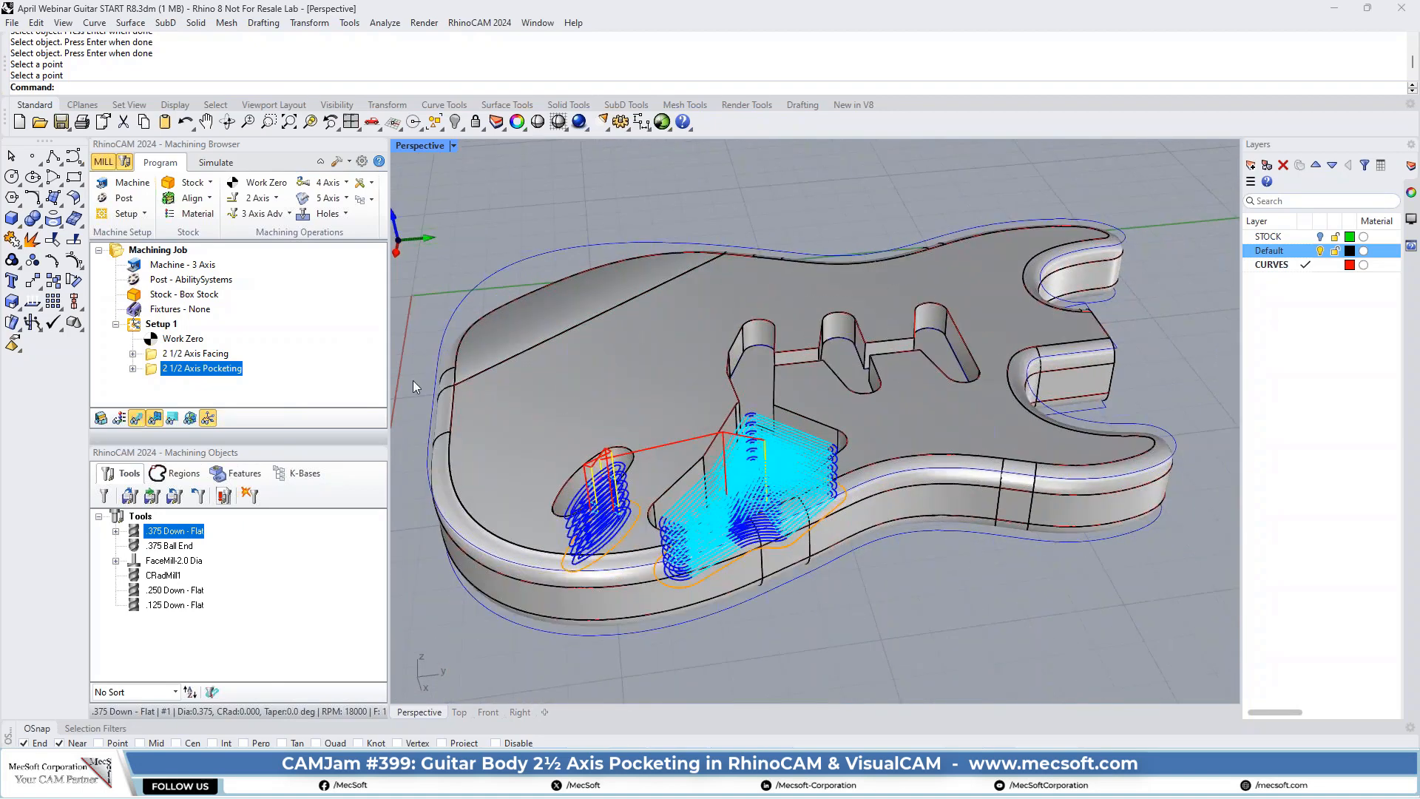
Clone the 2 1/2 Axis Pocketing operation and open the copy for editing
right_click(230, 375)
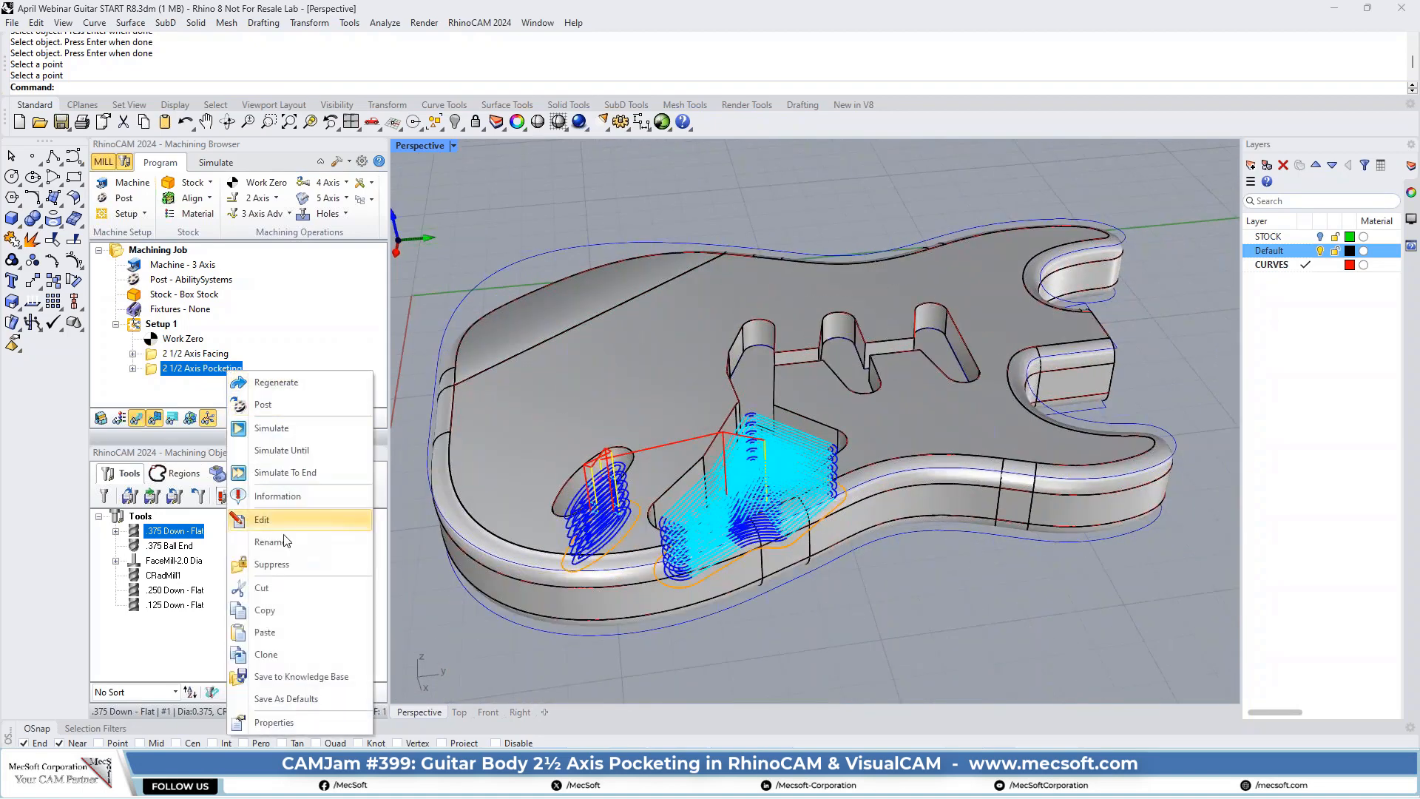
left_click(274, 655)
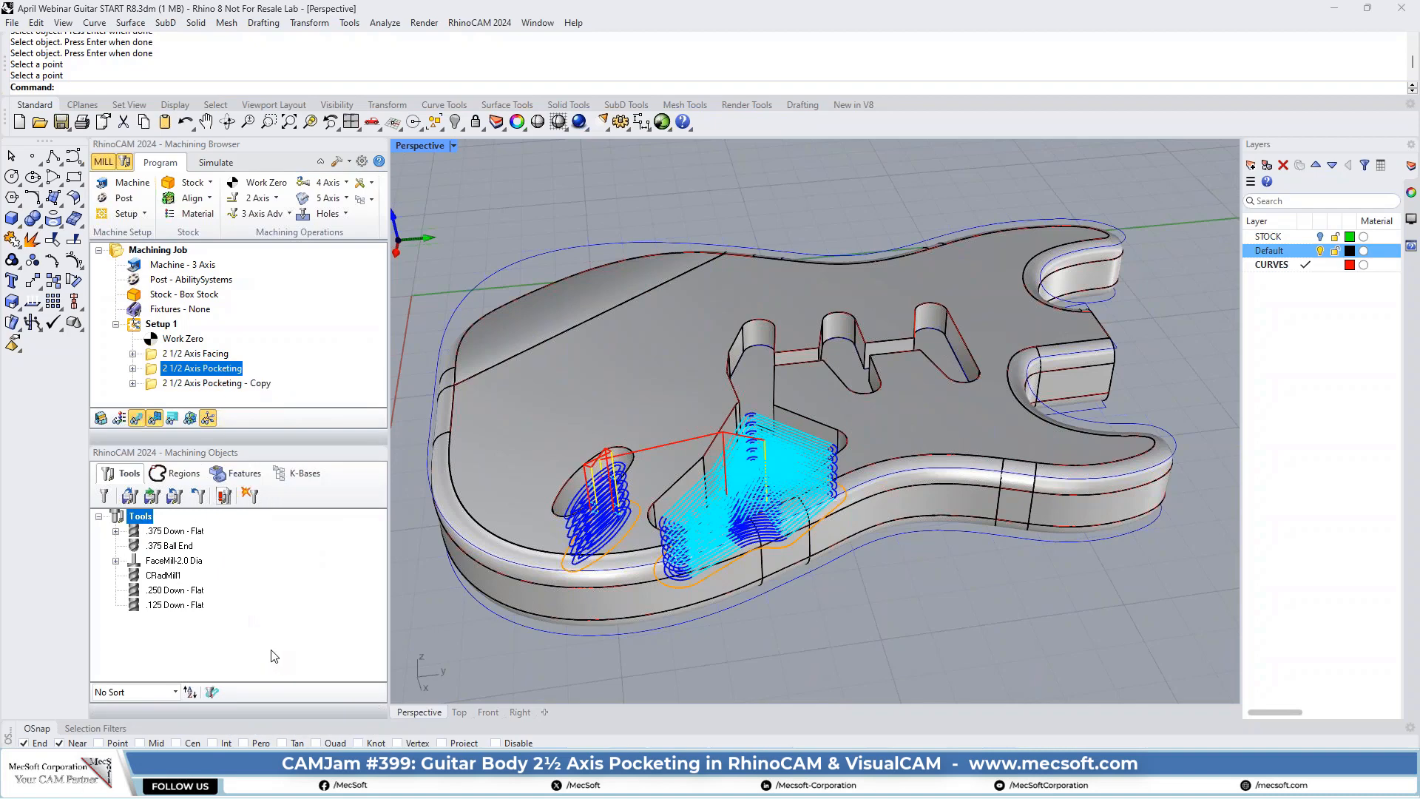
double_click(151, 385)
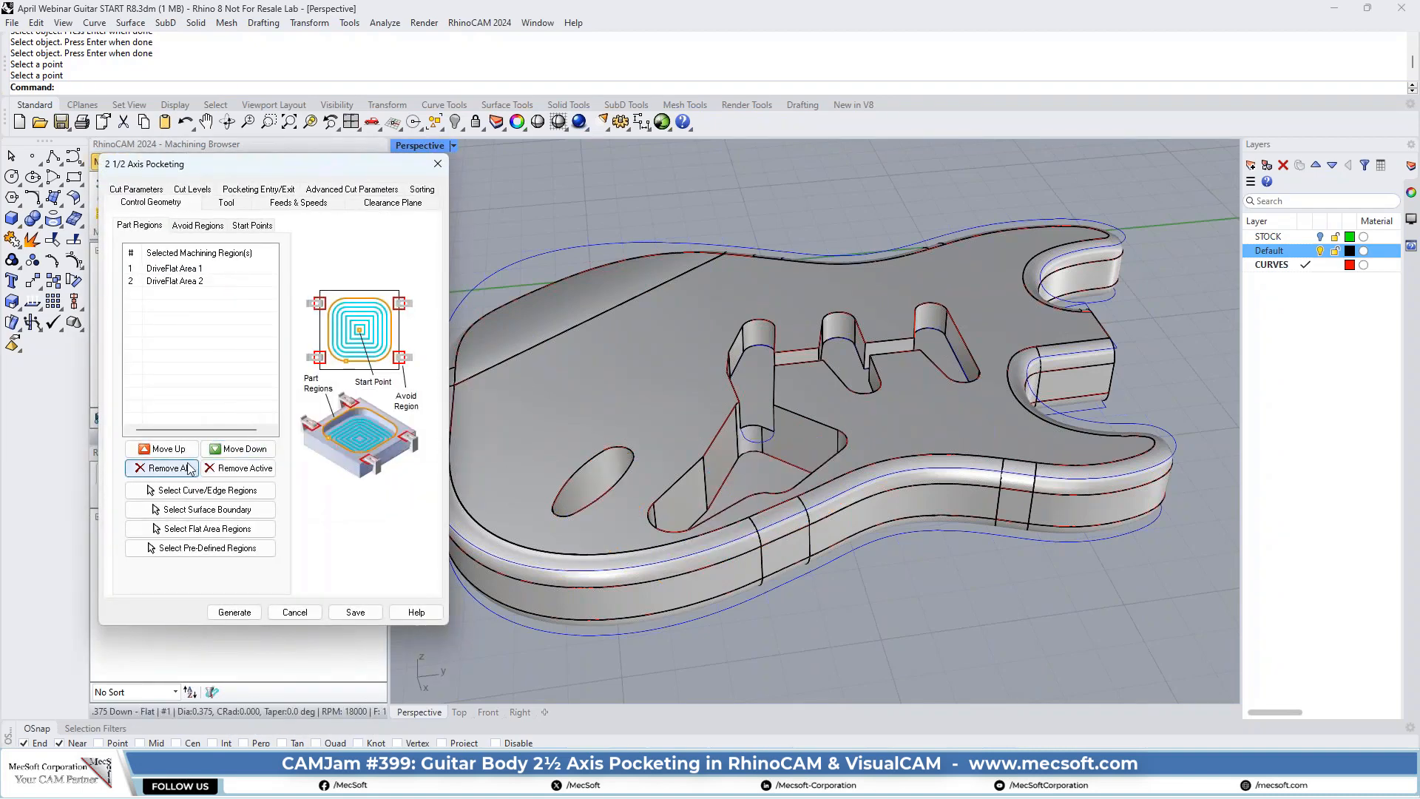
Replace the copied operation's machining regions with the curve outlining the pickup cavity's floor
left_click(189, 469)
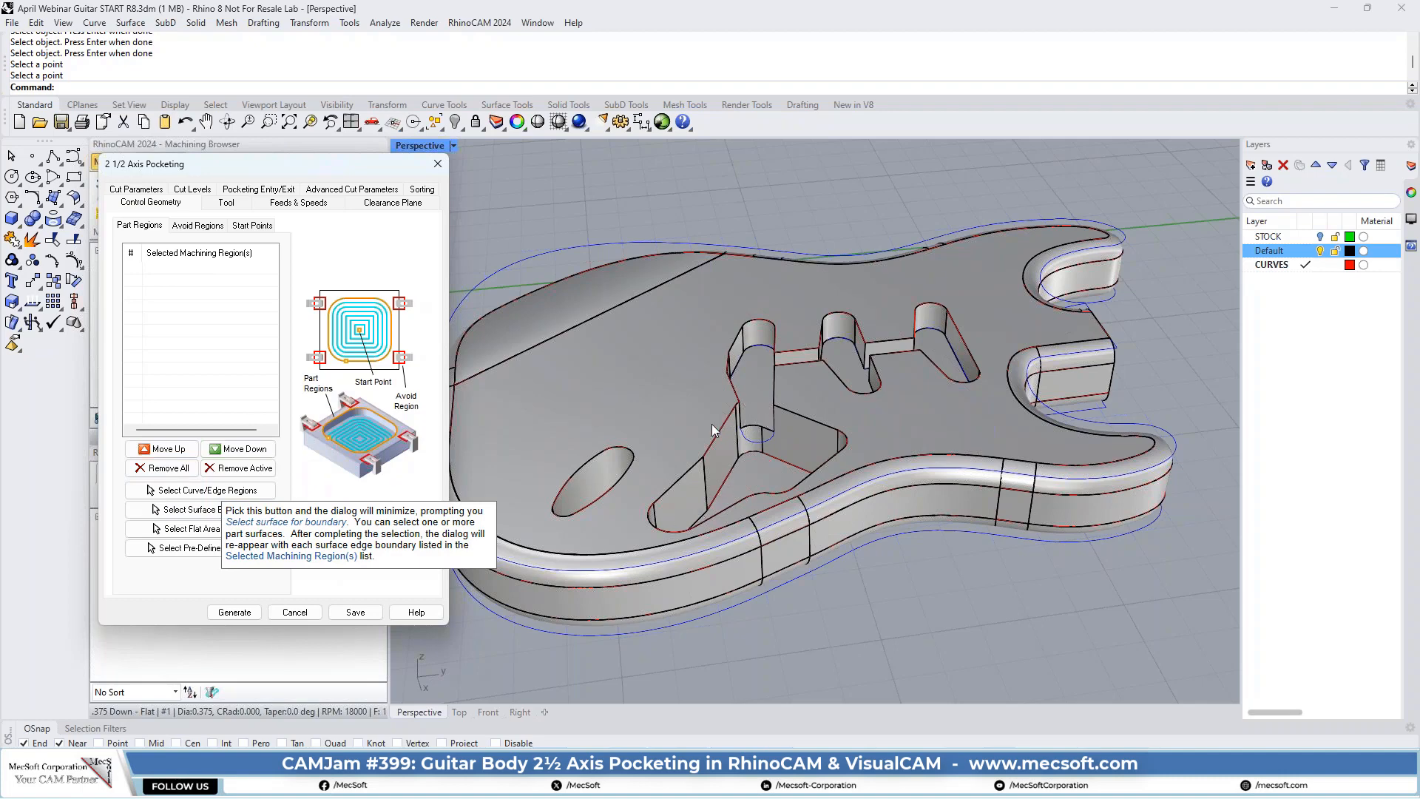
left_click(210, 490)
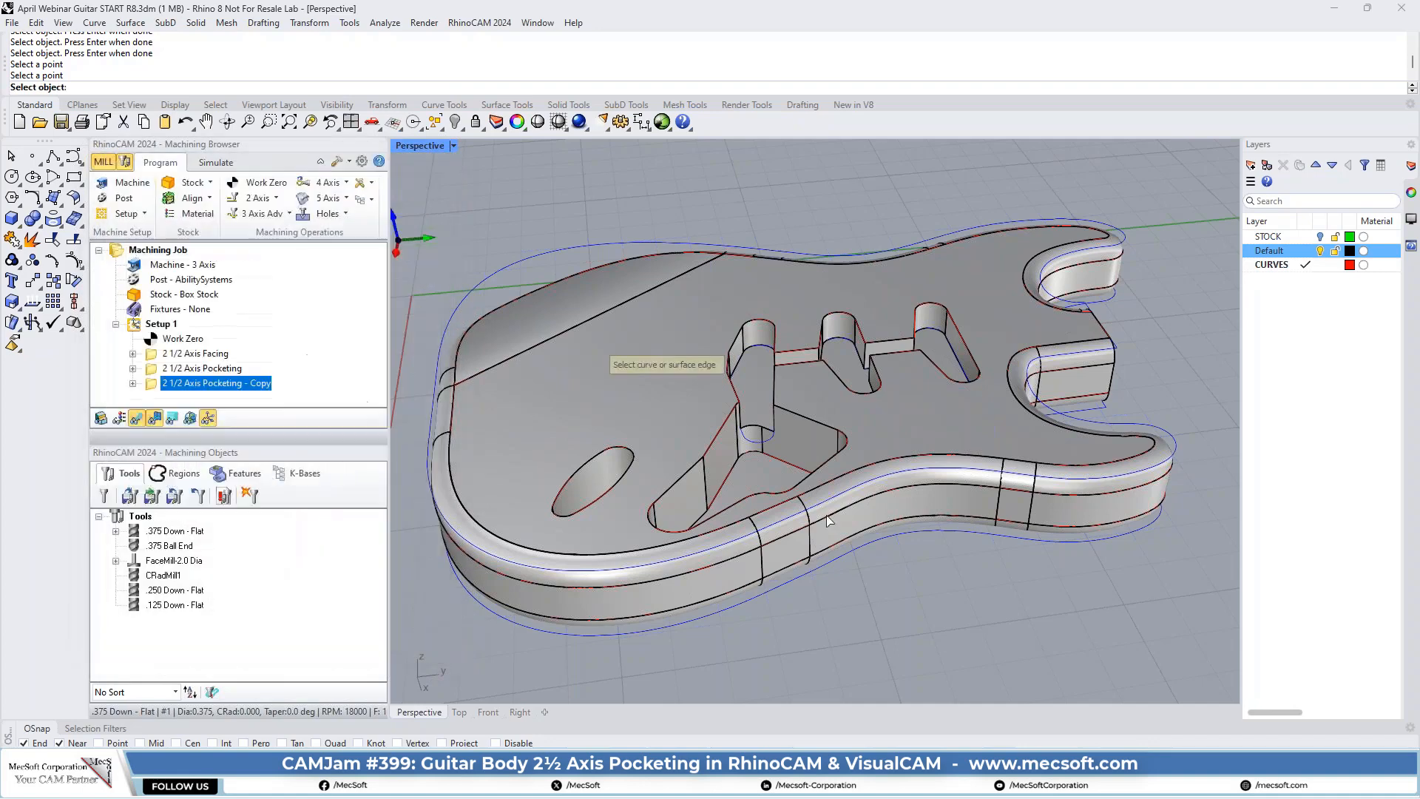
left_click(758, 448)
key("Return")
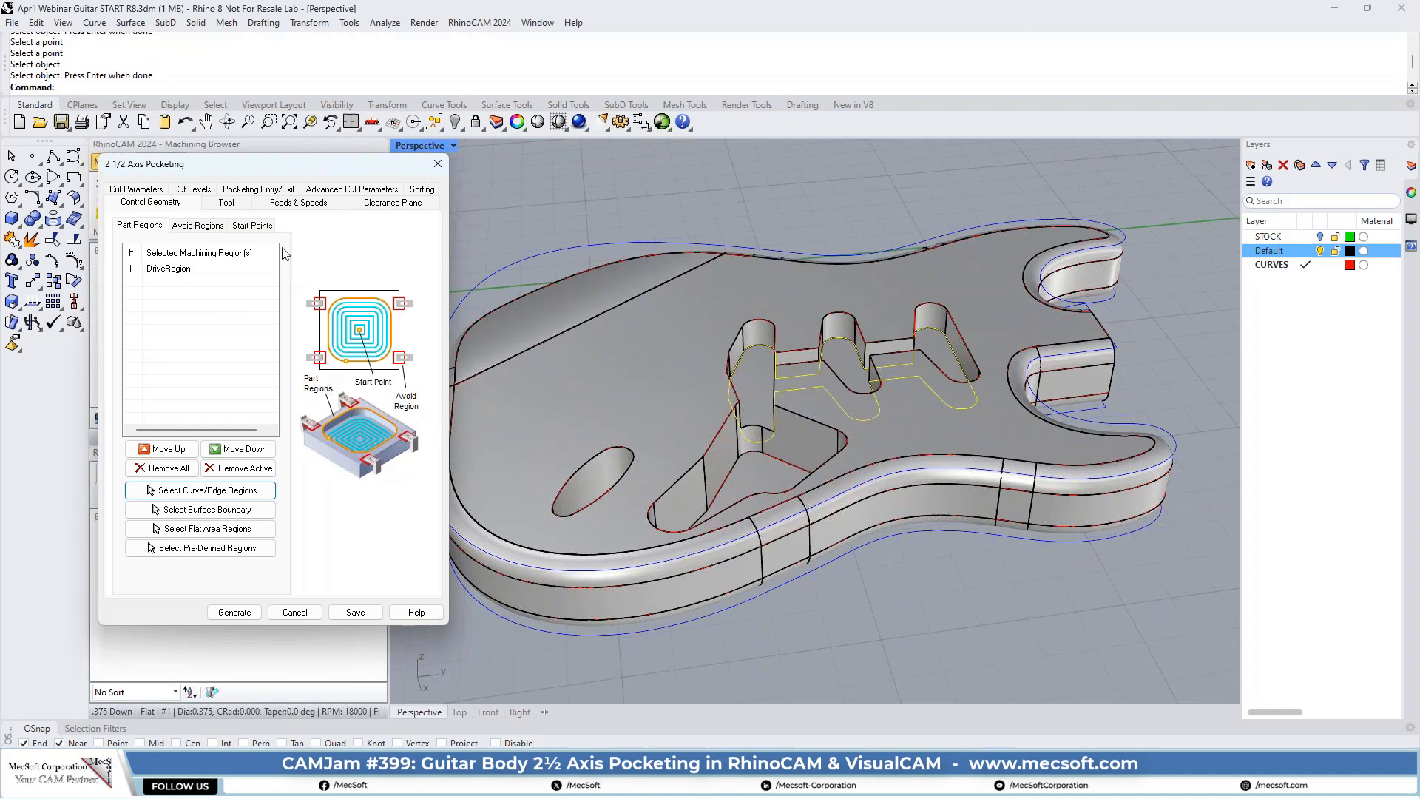
Check the copied pocketing operation's tool and cut parameters, and reposition its dialog so the guitar body stays in view
left_click(227, 202)
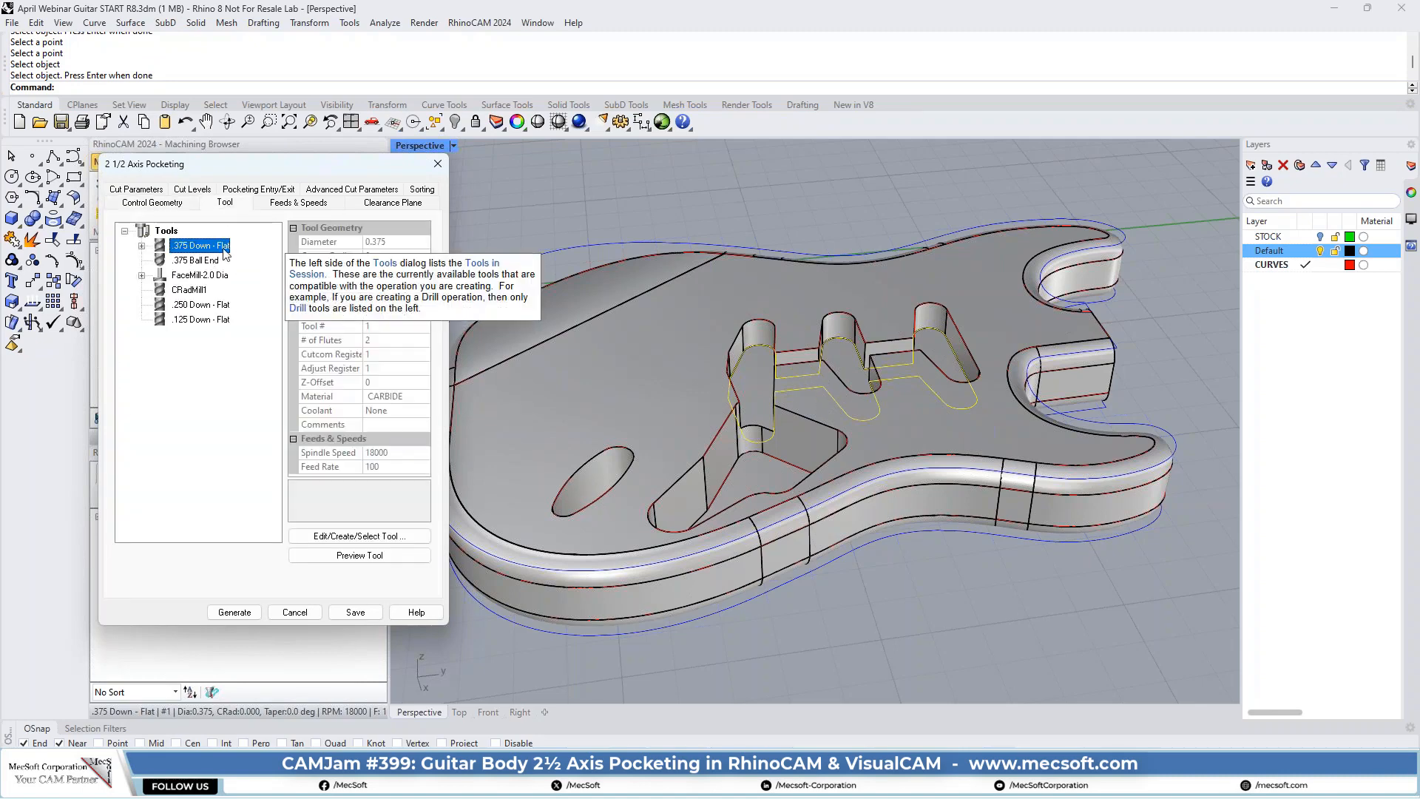
left_click(152, 191)
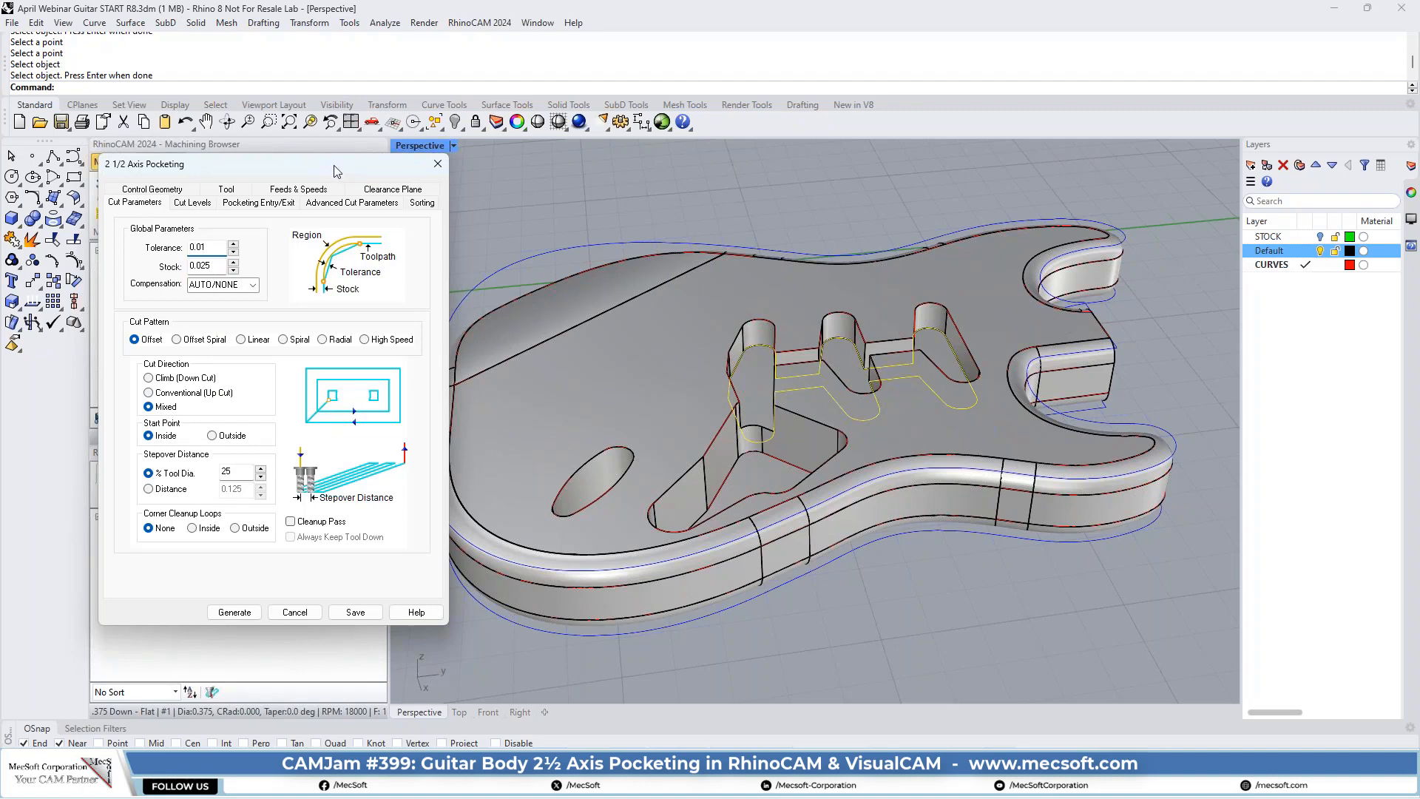
left_click_drag(334, 172, 574, 196)
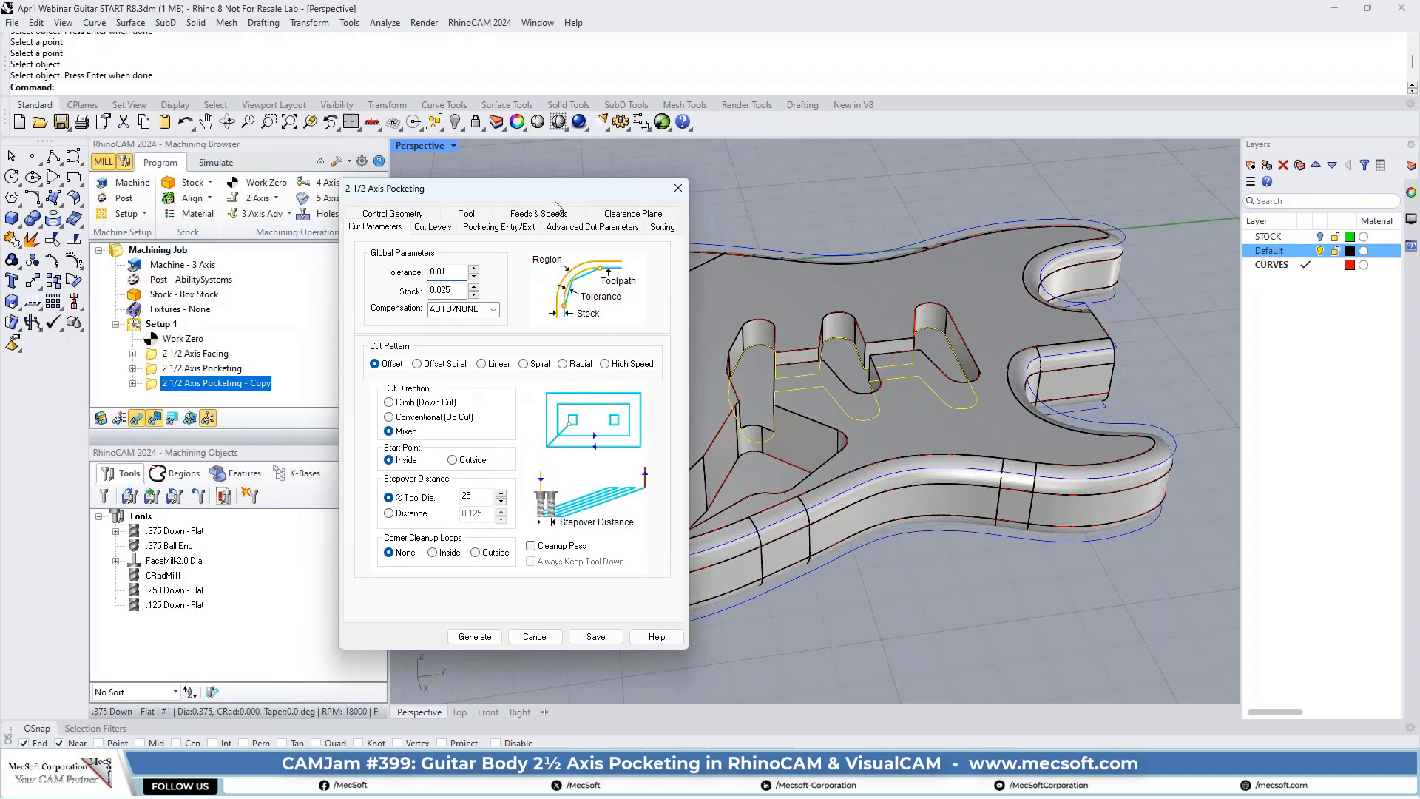
left_click_drag(558, 198, 376, 202)
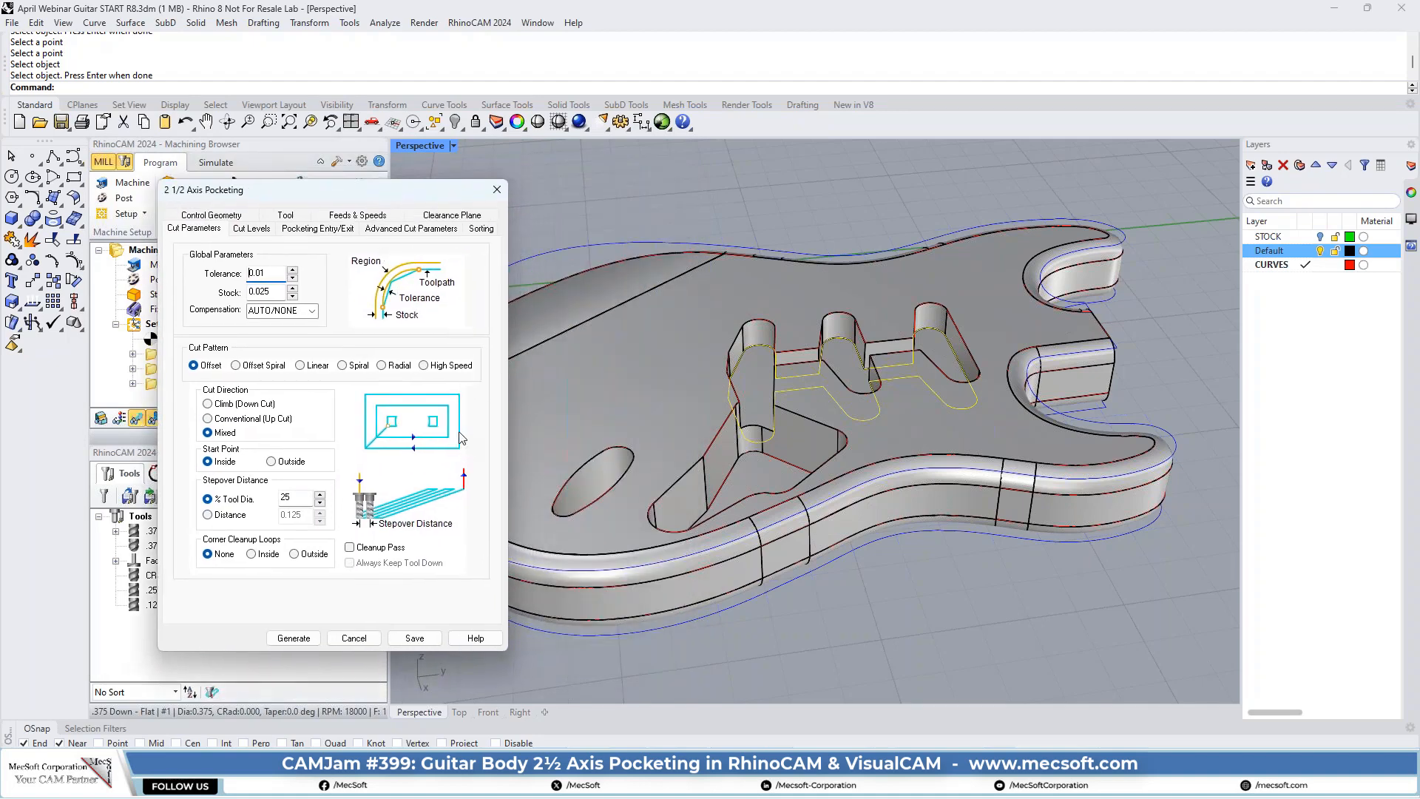
Set the copied operation's total cut depth to 0.75 from two points spanning the pickup cavity's depth, and check the rough depth settings
left_click(253, 228)
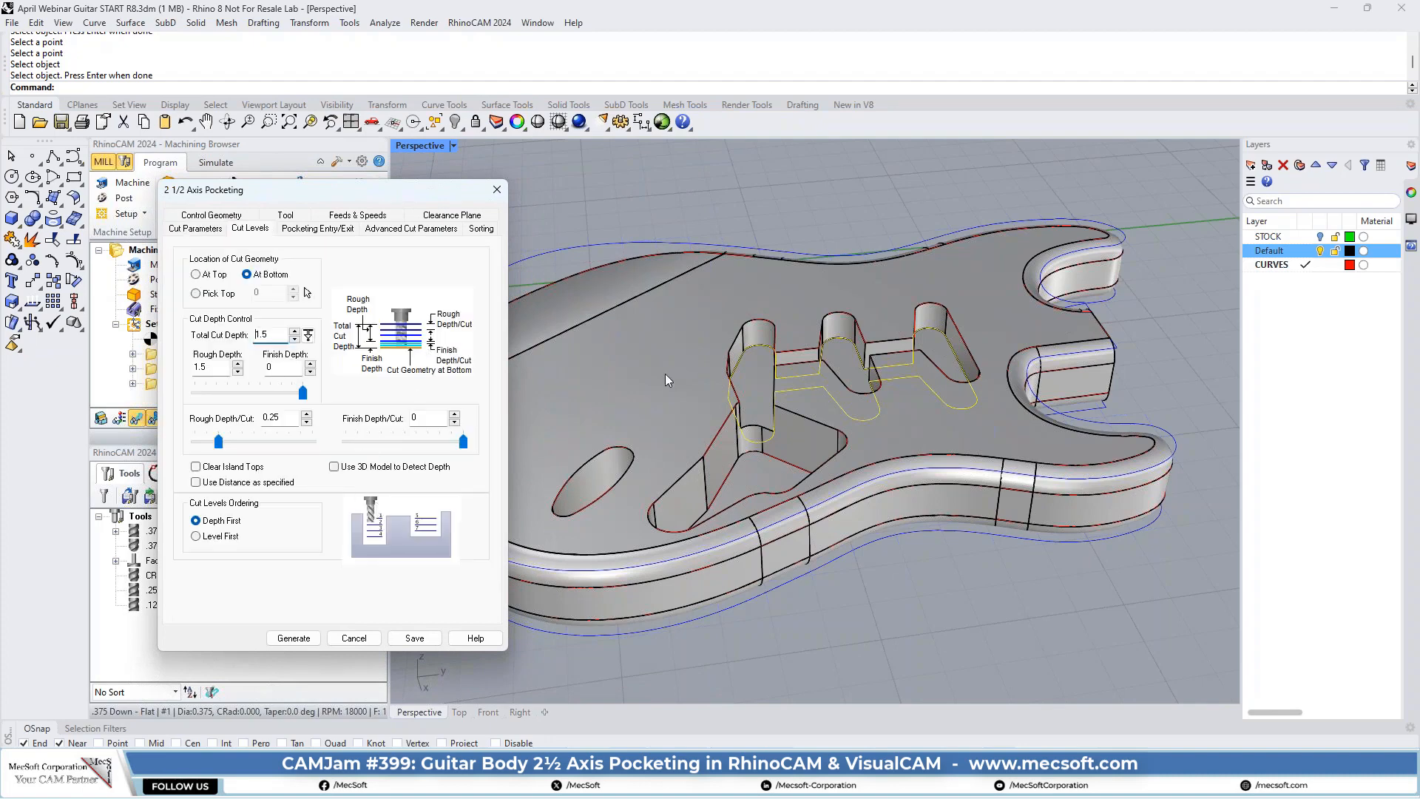
left_click(308, 335)
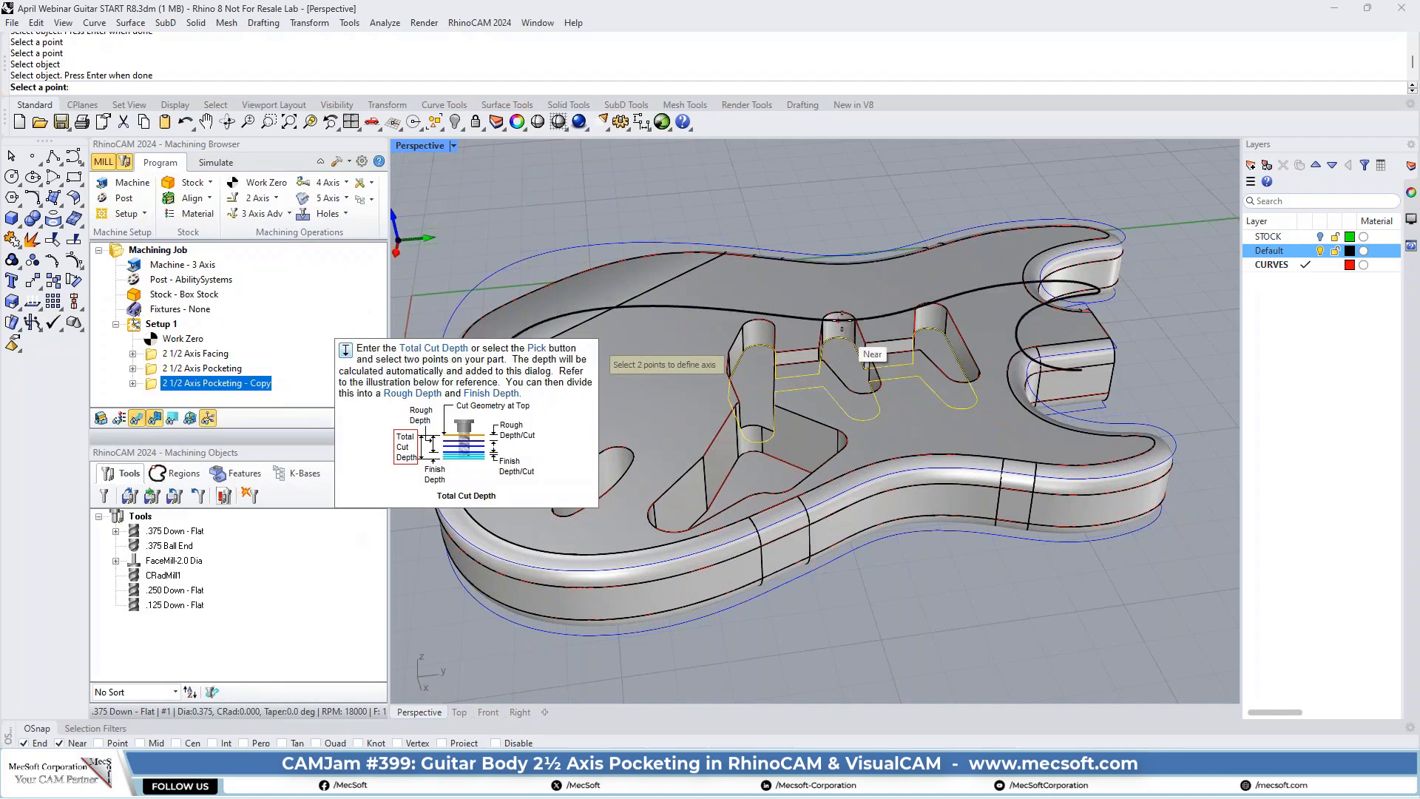
left_click(854, 319)
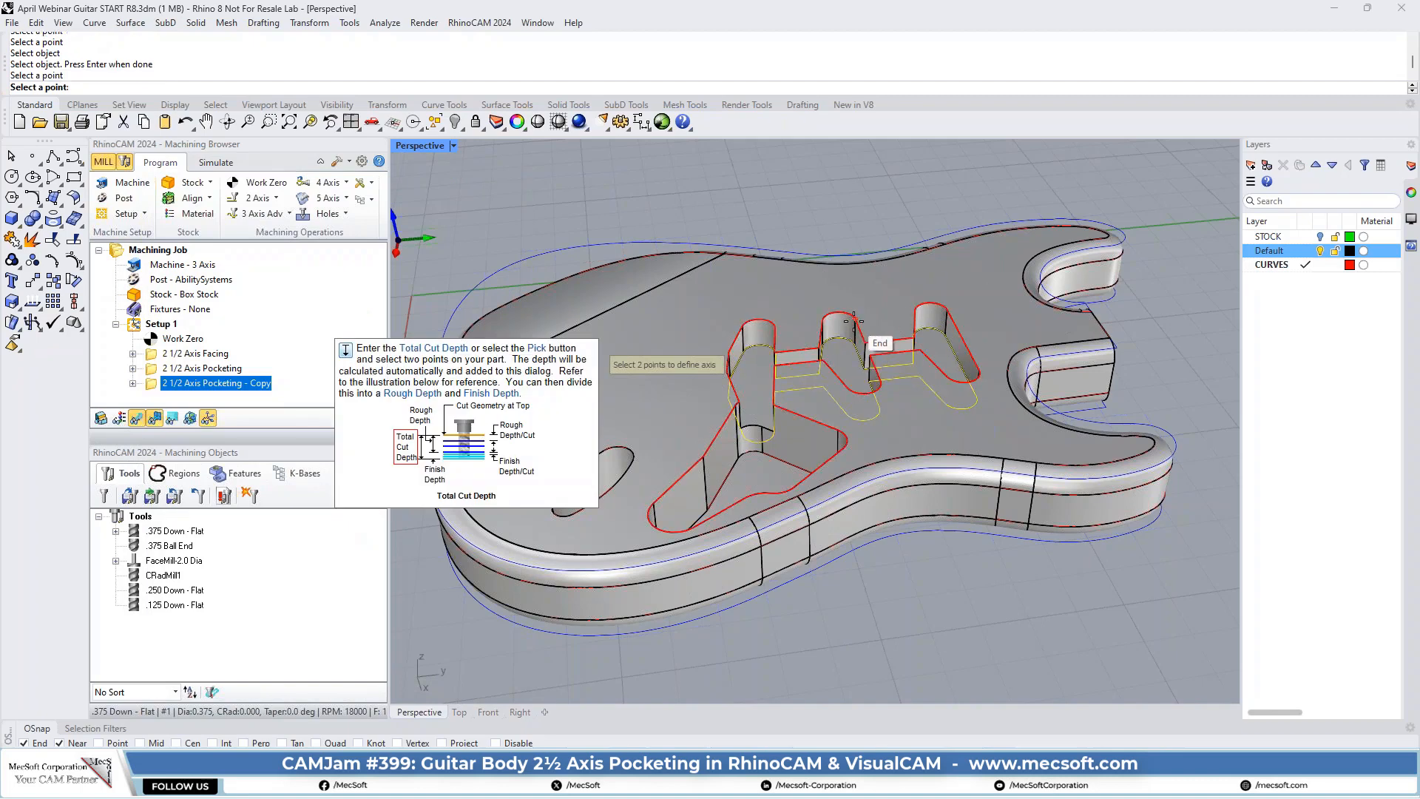
left_click(742, 353)
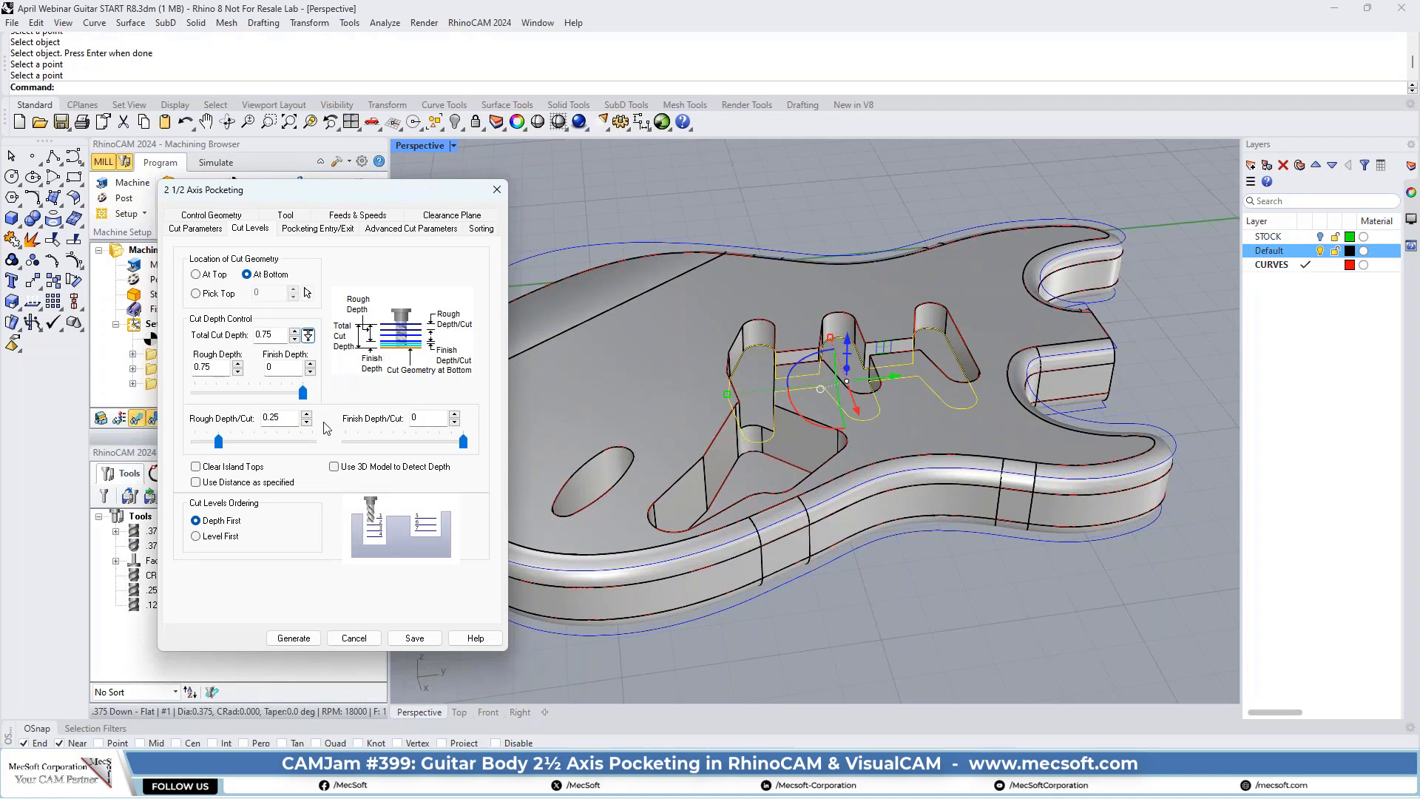
mouse_move(238, 393)
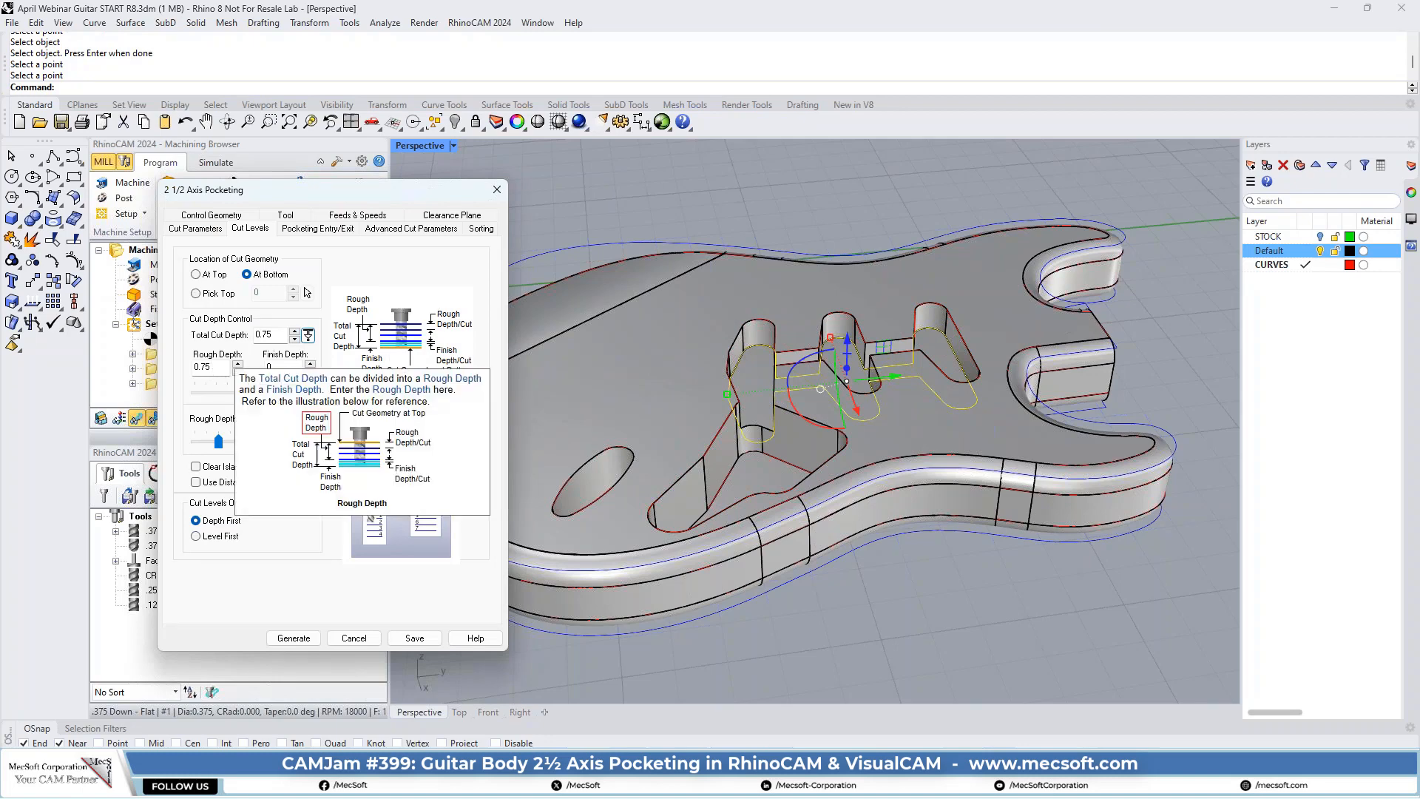
mouse_move(289, 419)
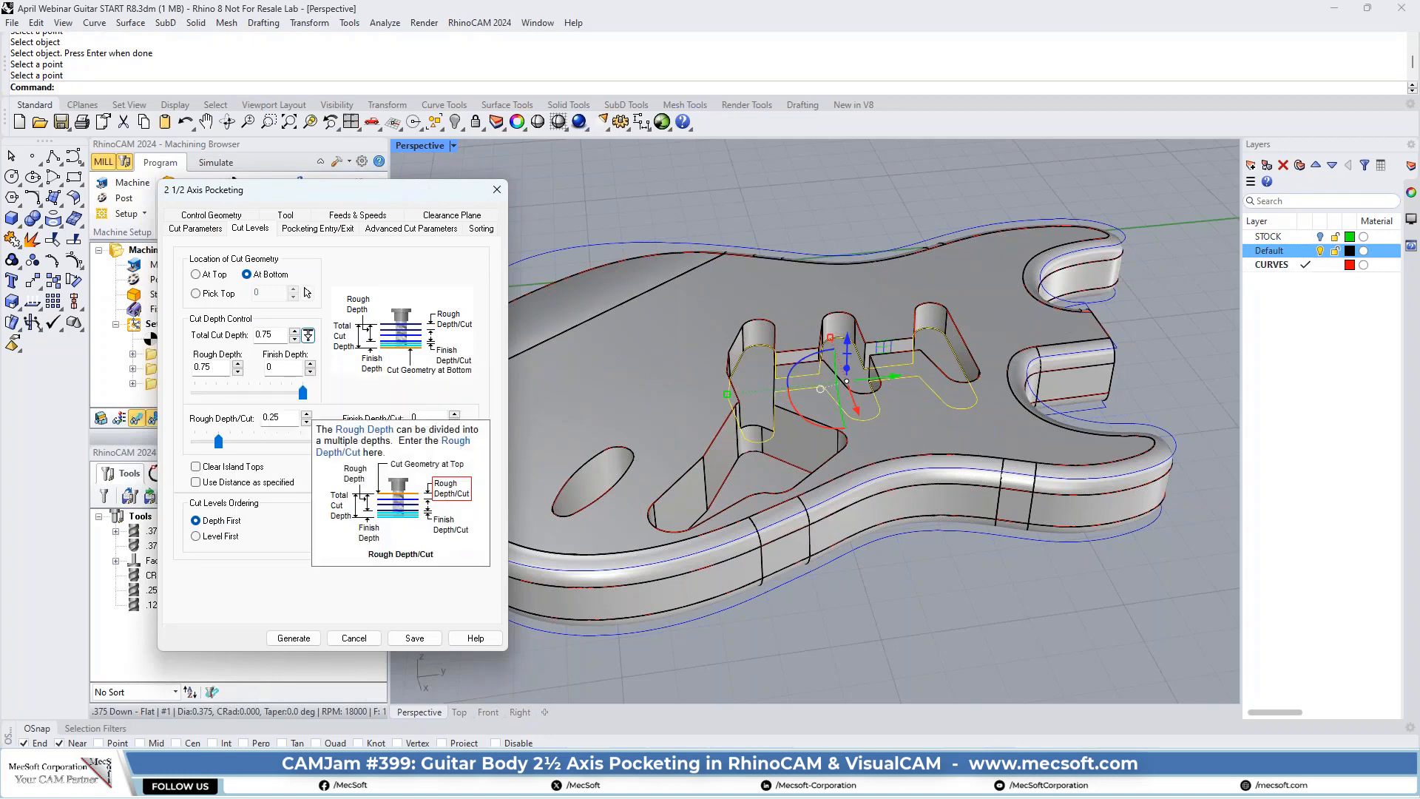
Check the entry/exit and advanced cut parameters, and generate the pickup cavity's pocketing toolpath for inspection
left_click(311, 229)
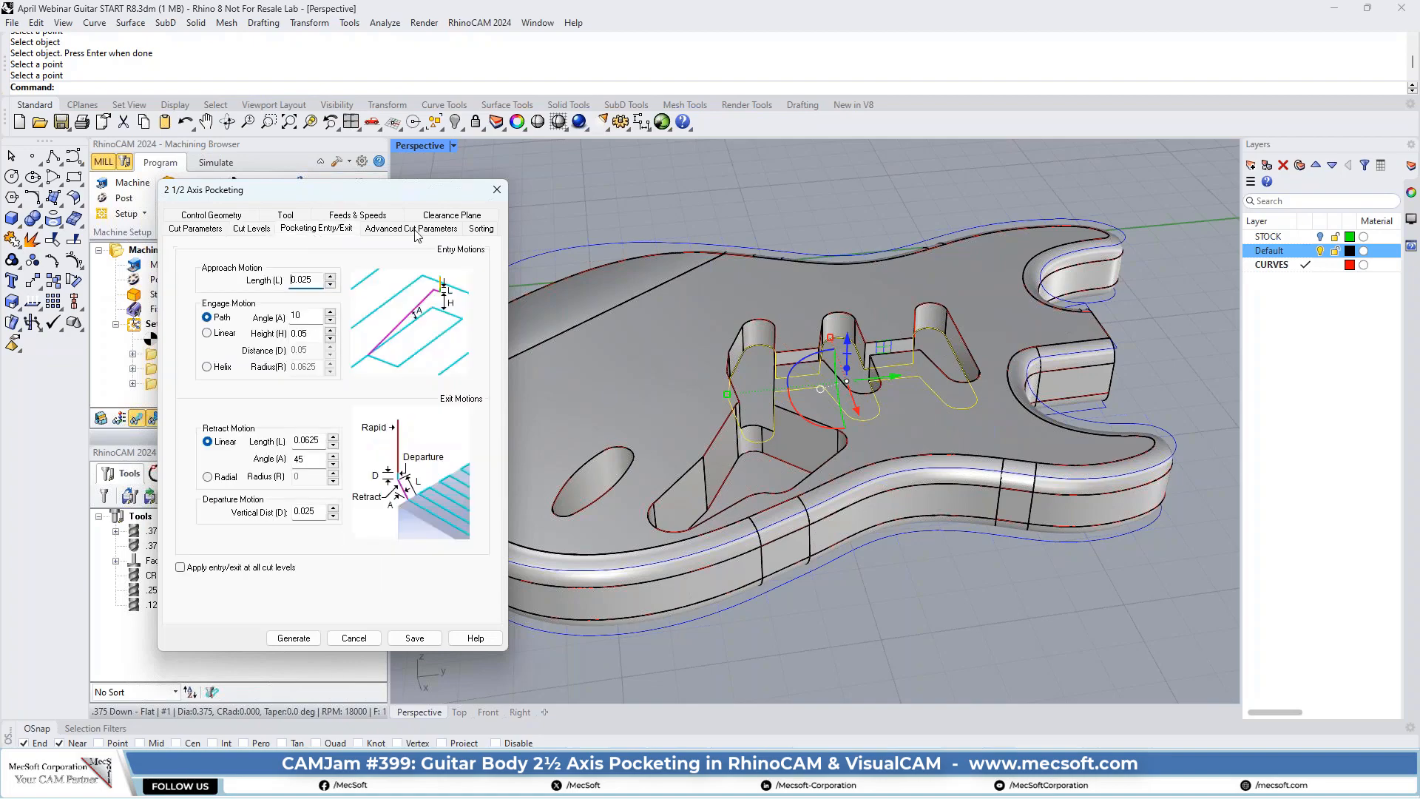
left_click(414, 228)
left_click(300, 637)
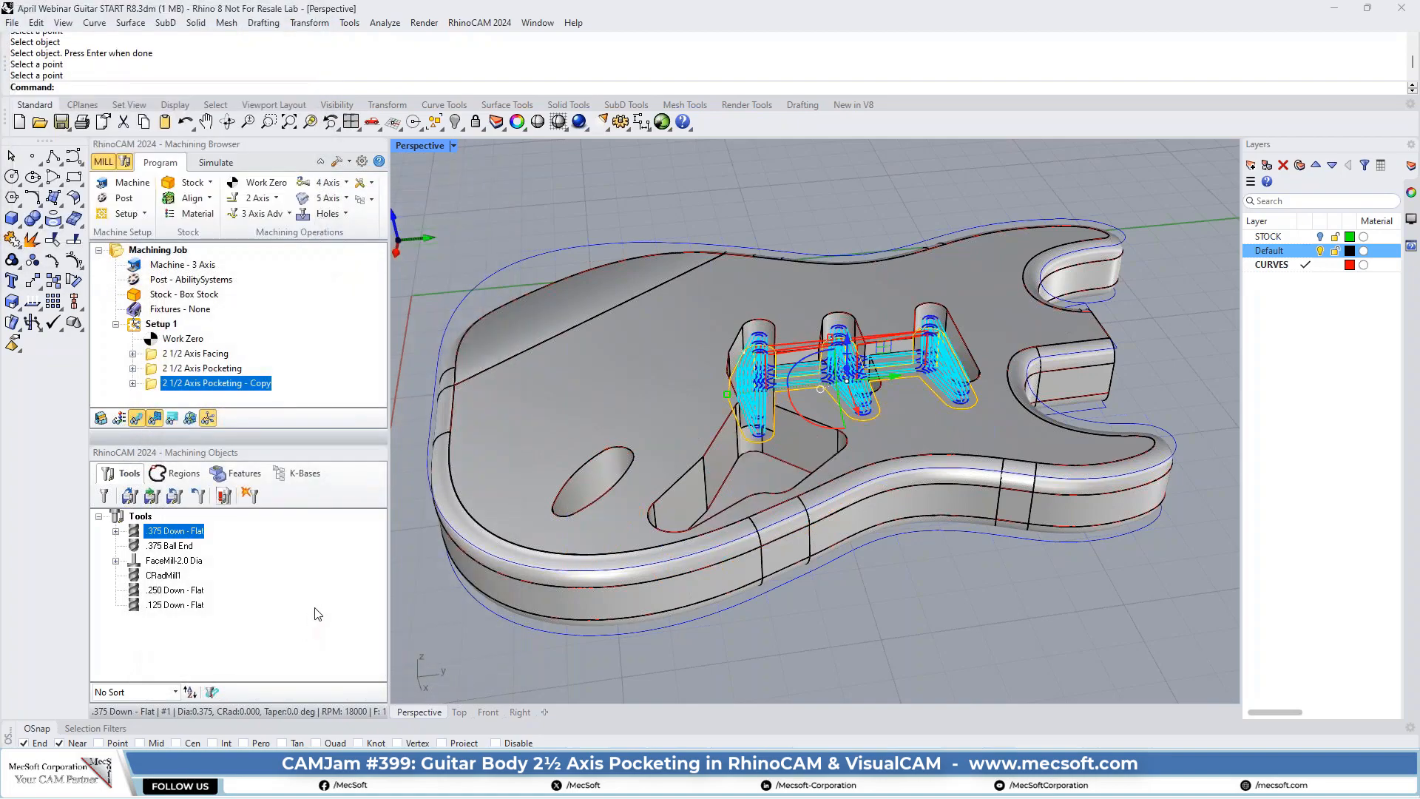
right_click_drag(820, 538, 782, 469)
scroll(782, 469, "up", 6)
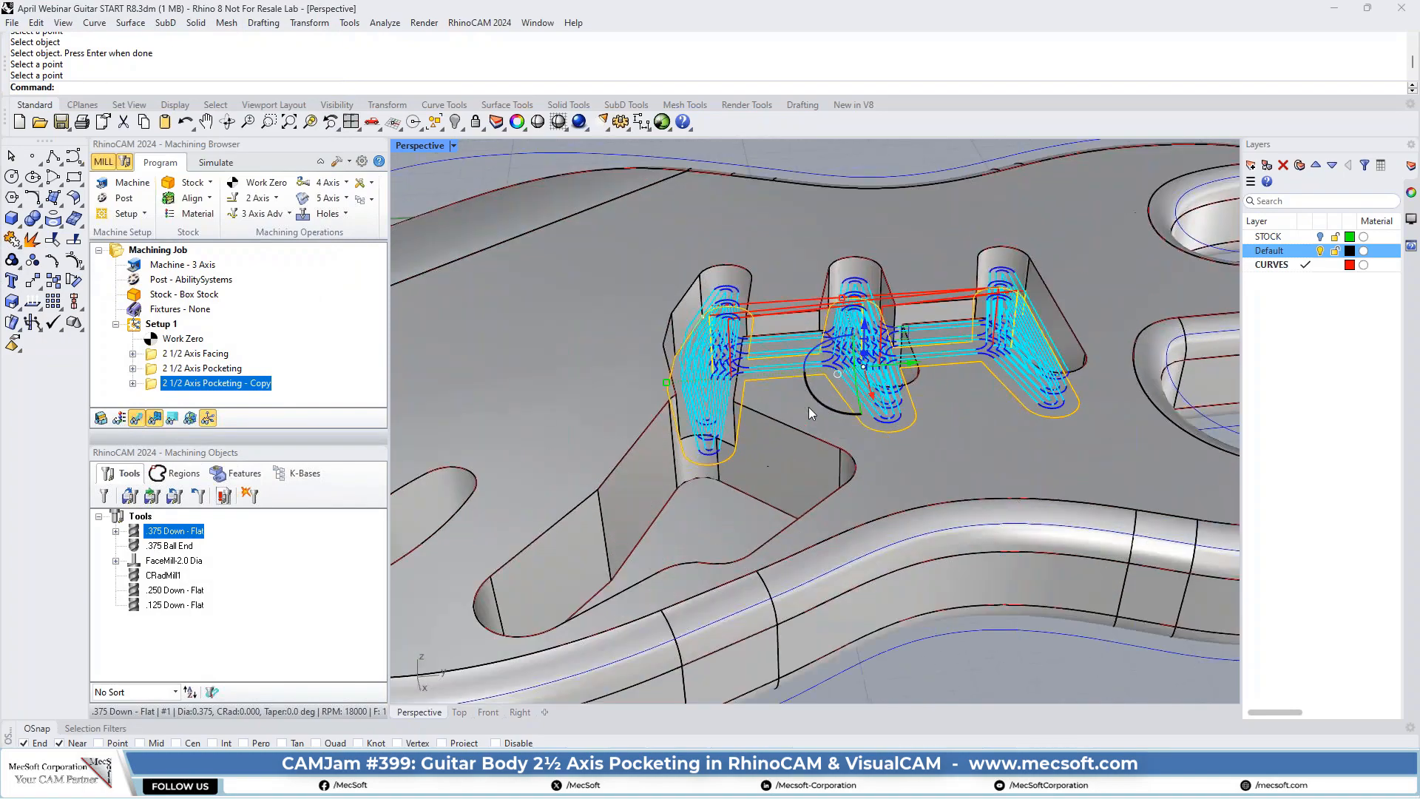
scroll(796, 420, "down", 5)
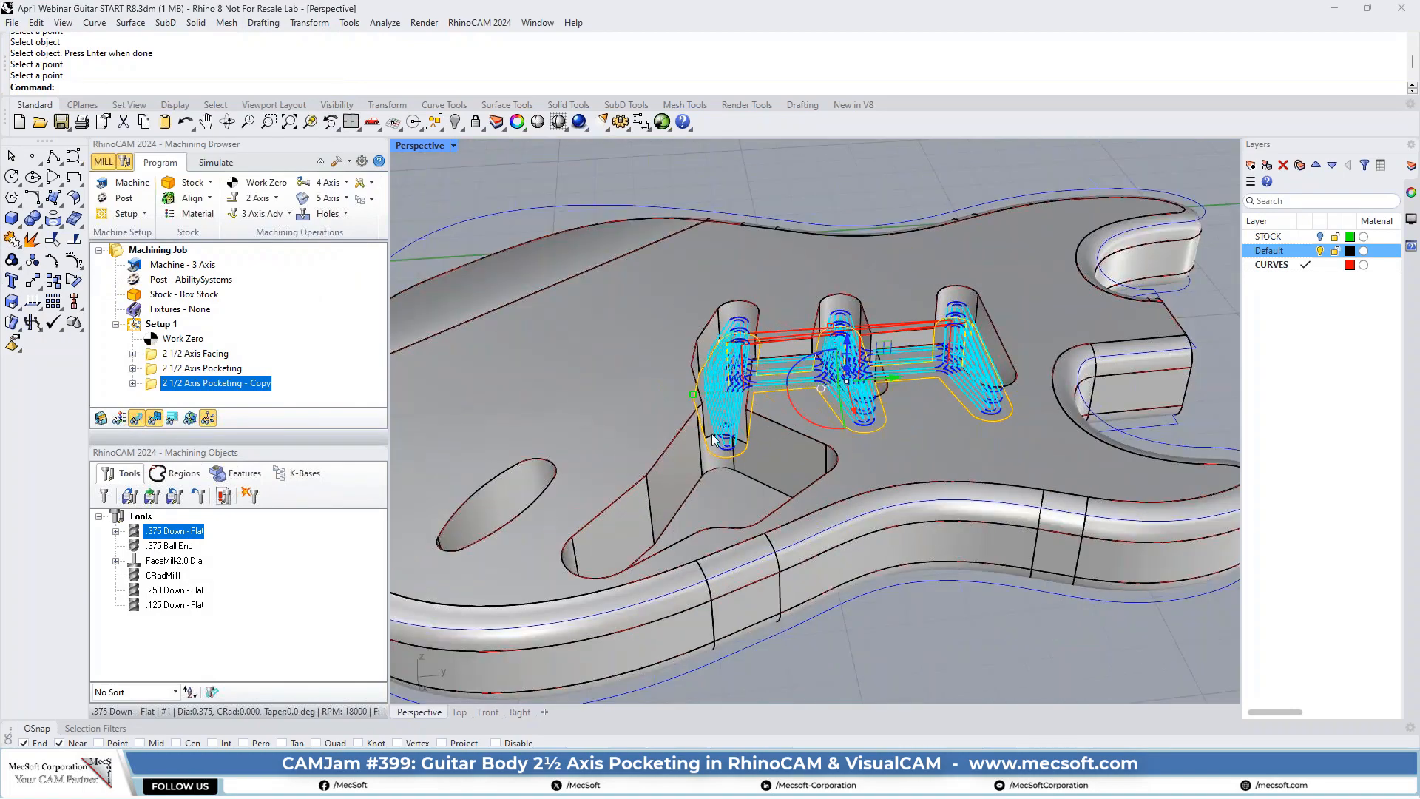
Enlarge the machining job list in simulation mode and simulate the copied pocketing operation to its end
left_click(216, 163)
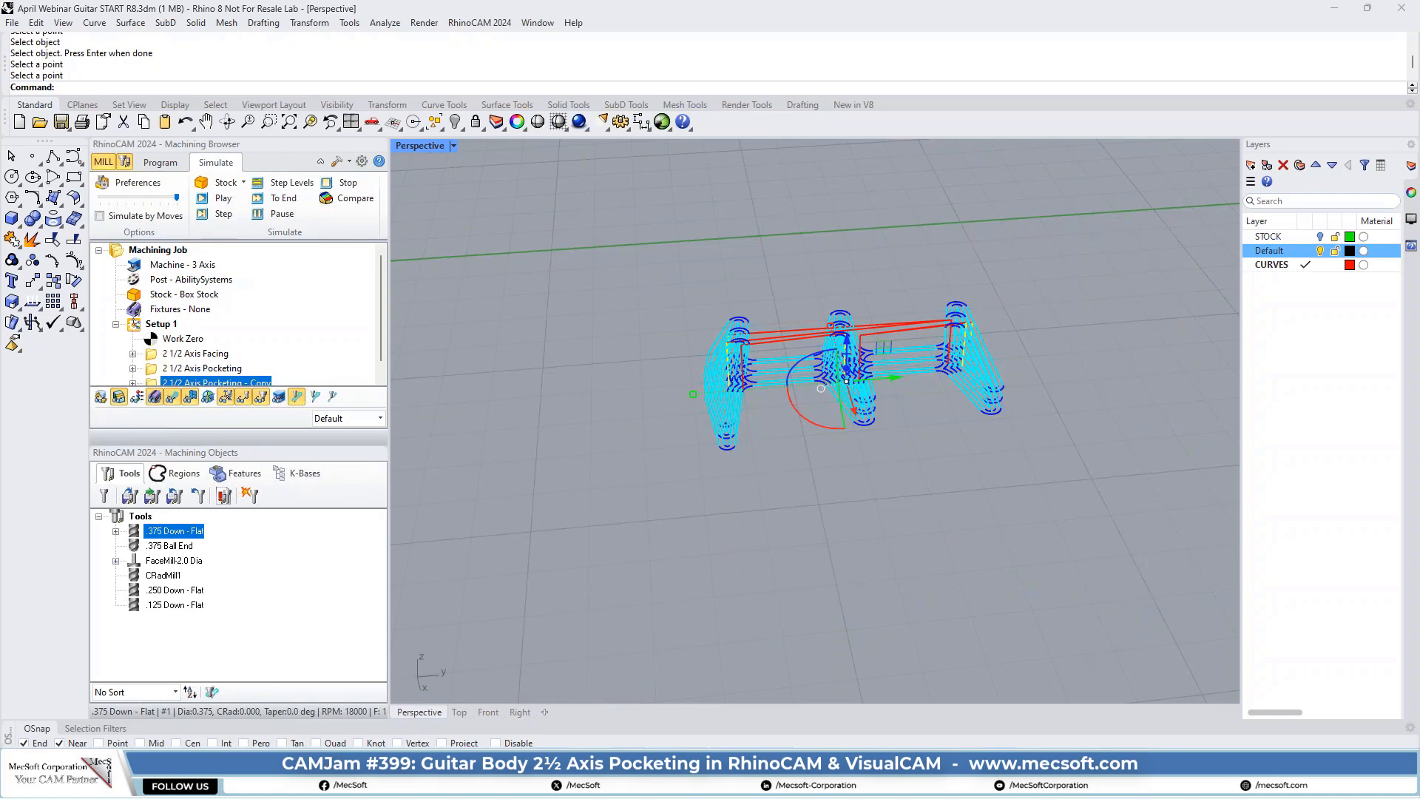
left_click_drag(273, 524, 277, 534)
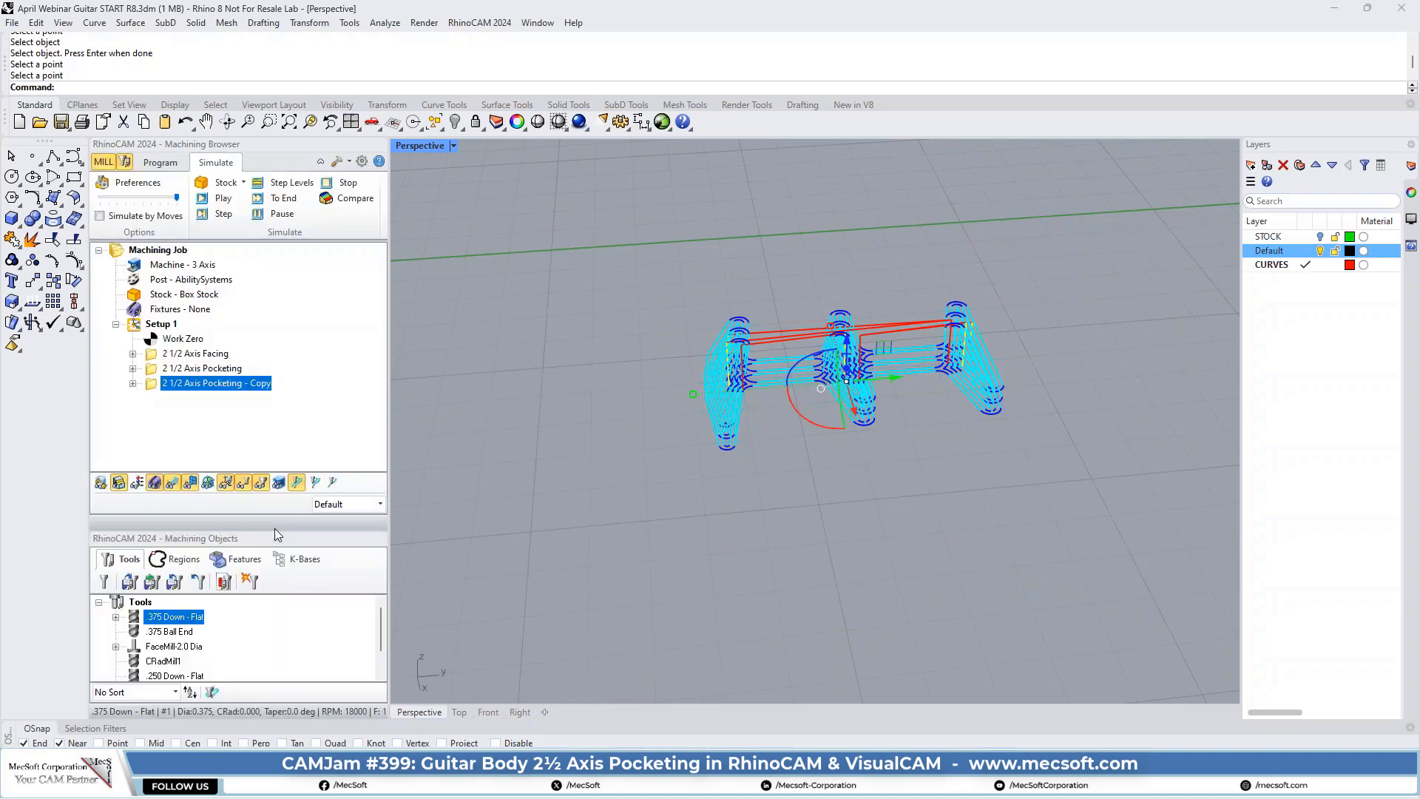
right_click(225, 383)
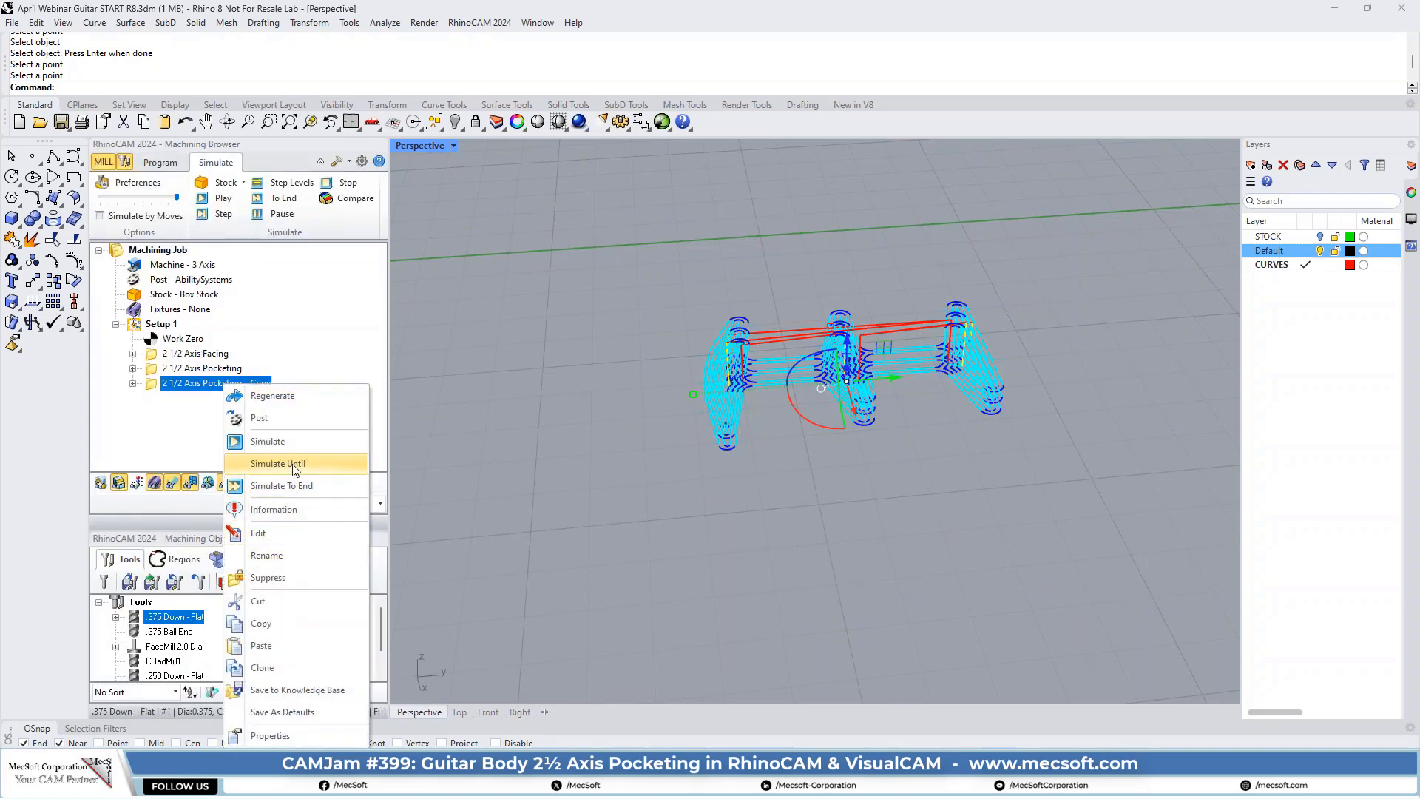
left_click(299, 484)
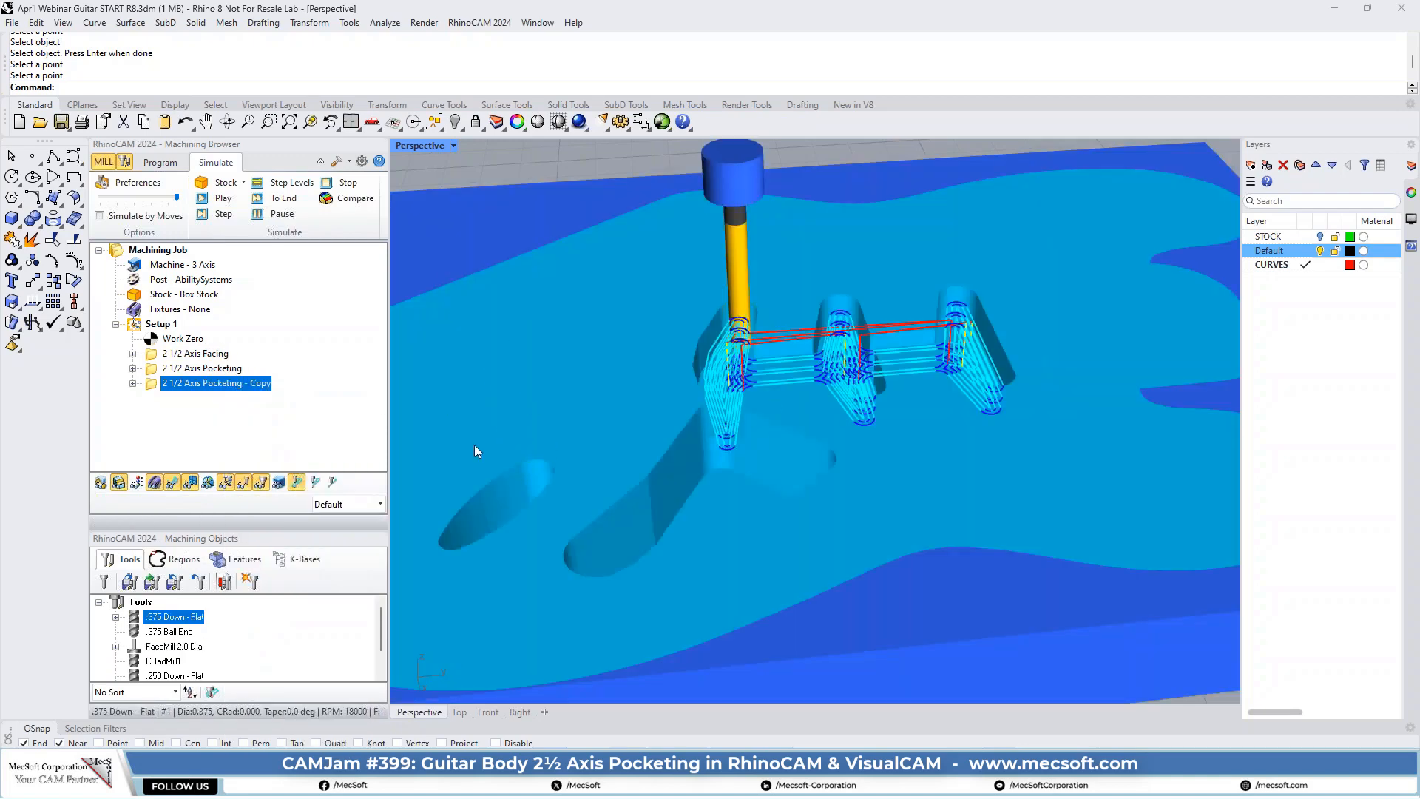
Hide the toolpath and compare the simulated stock after the first pocketing operation with the stock after its copy
left_click(173, 485)
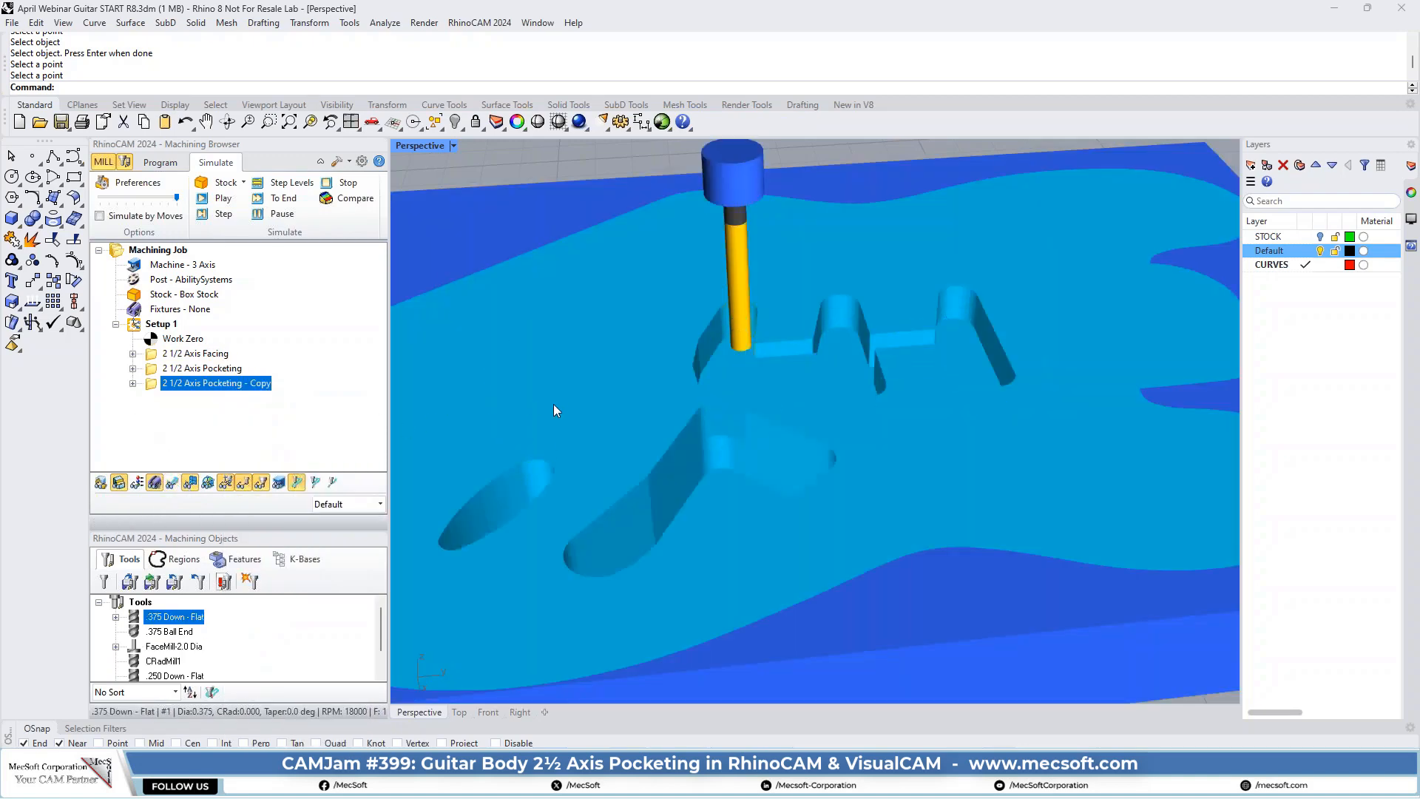
right_click_drag(553, 403, 576, 388)
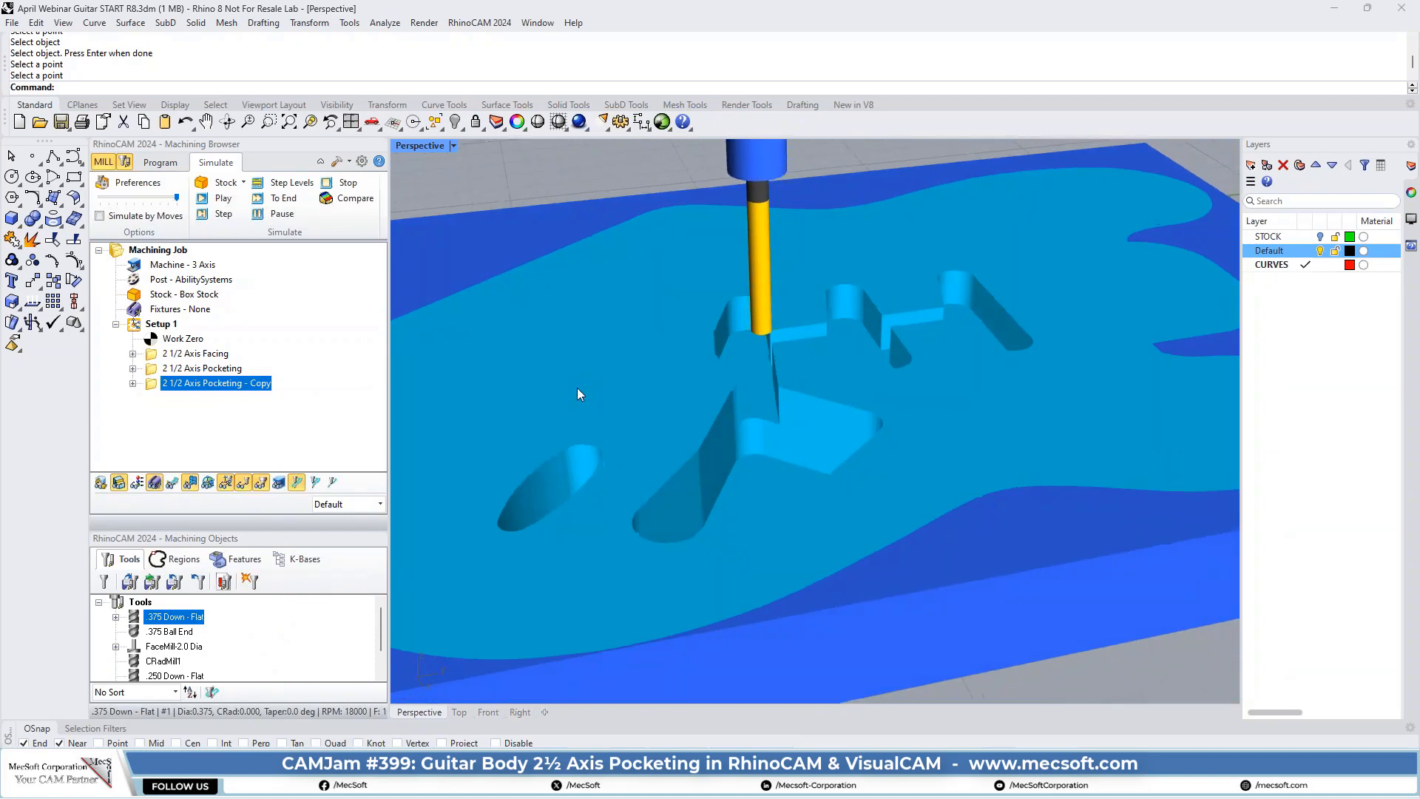
left_click(157, 369)
right_click_drag(830, 374, 810, 424)
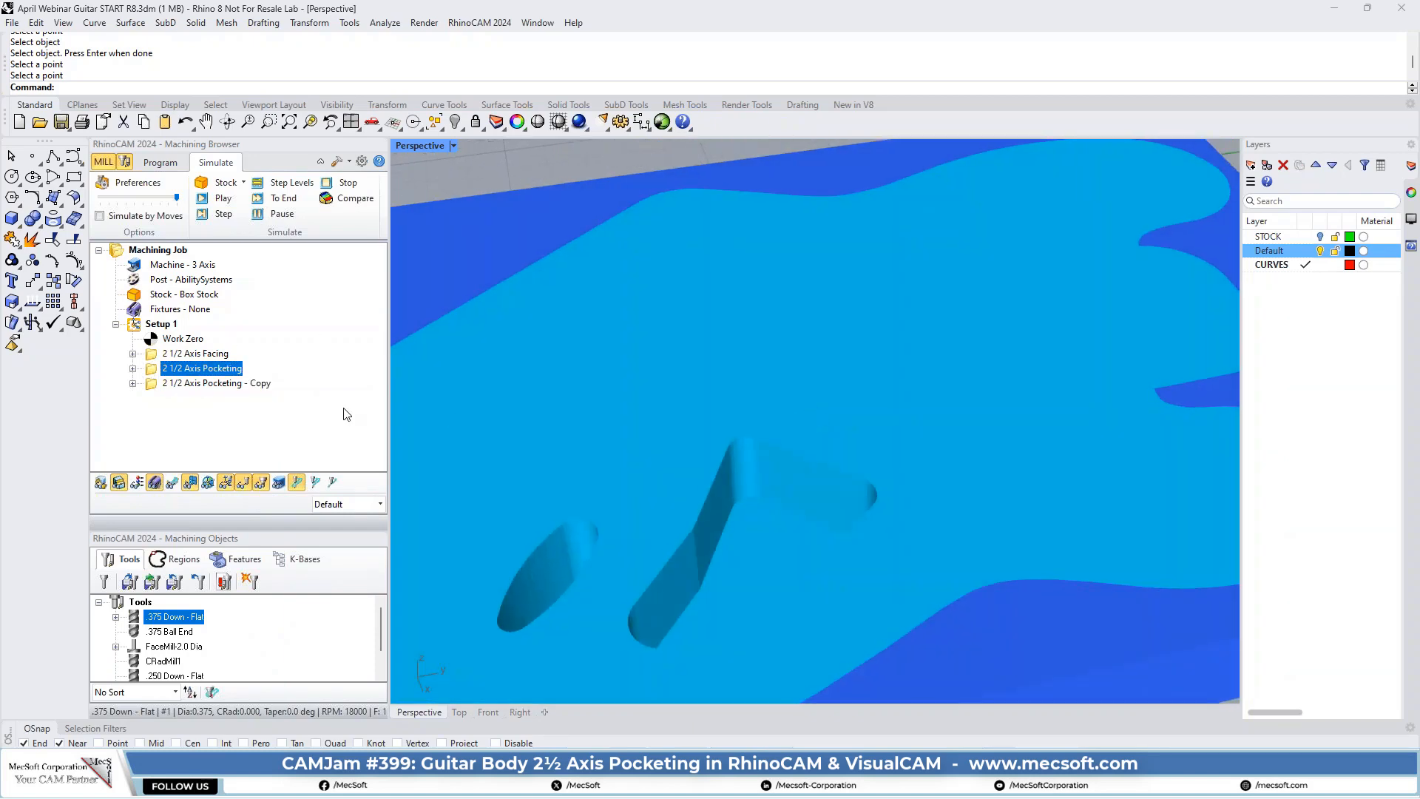
left_click(169, 384)
right_click_drag(710, 443, 729, 514)
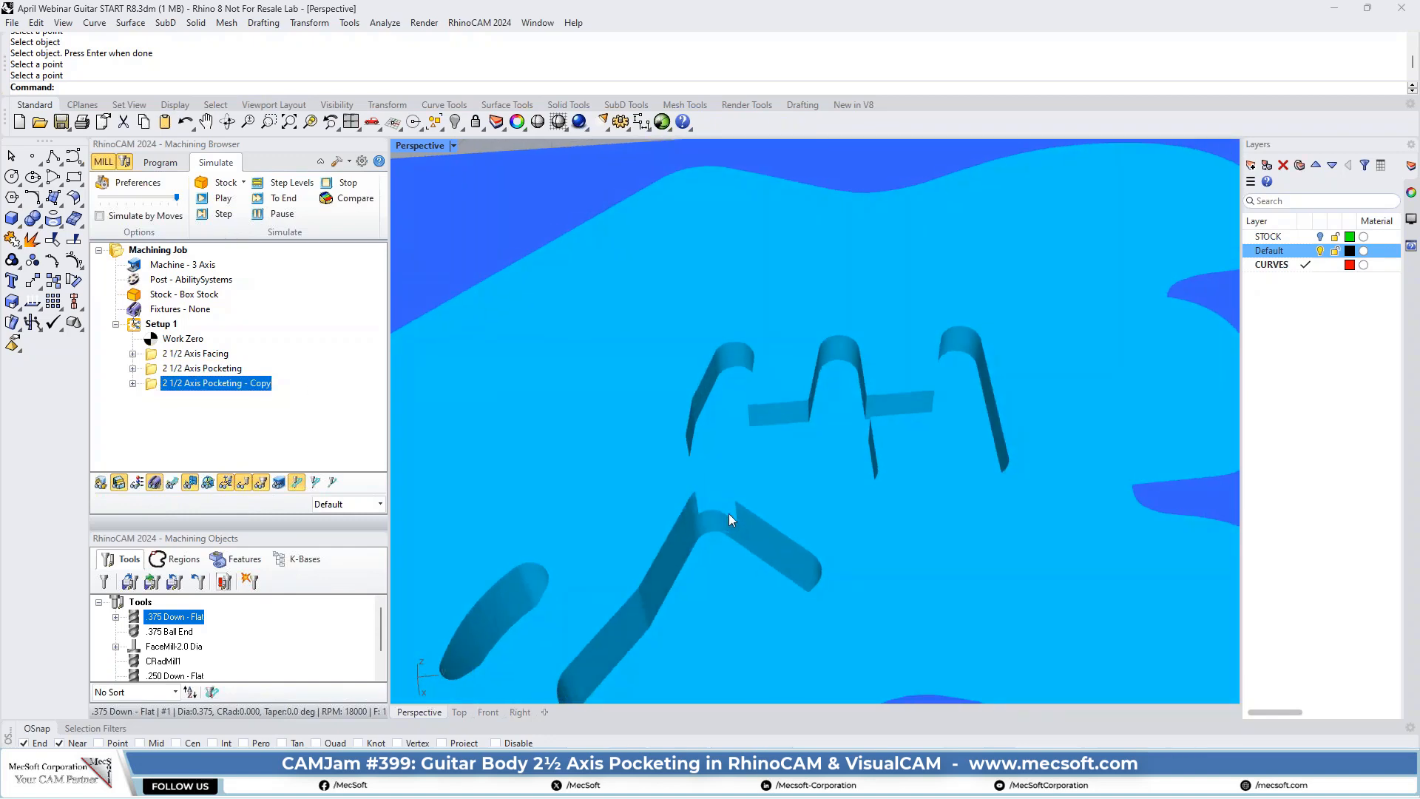